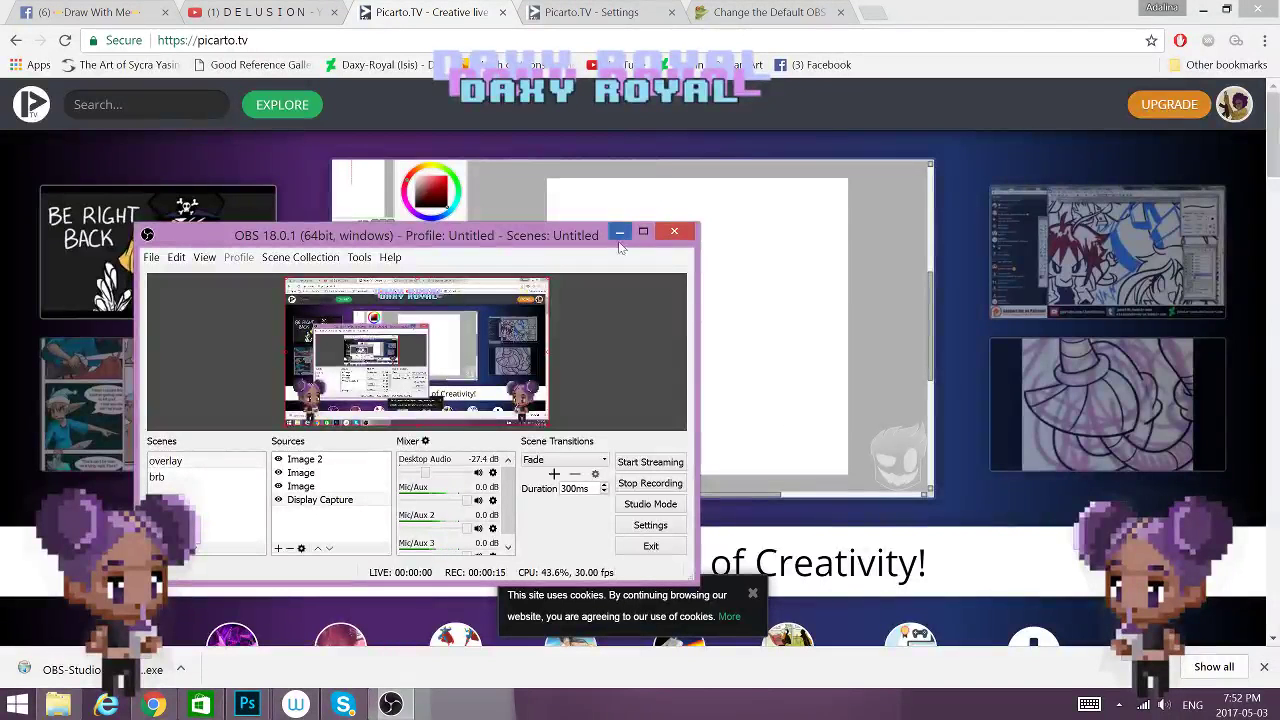
Minimize the OBS Studio window so the Picarto.tv home page shows in Chrome
{"action": "left_click", "coordinate": [618, 234]}
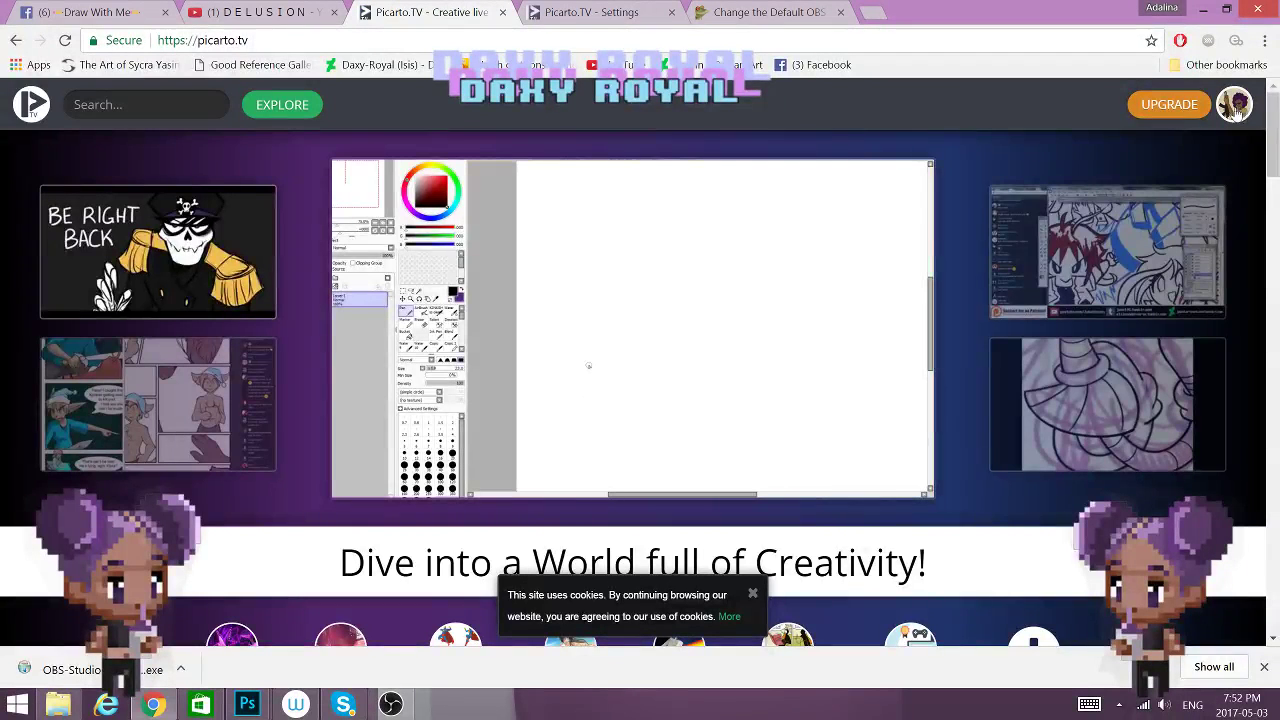
Open your own Picarto channel page from the avatar menu, showing the stream offline
{"action": "left_click", "coordinate": [1236, 110]}
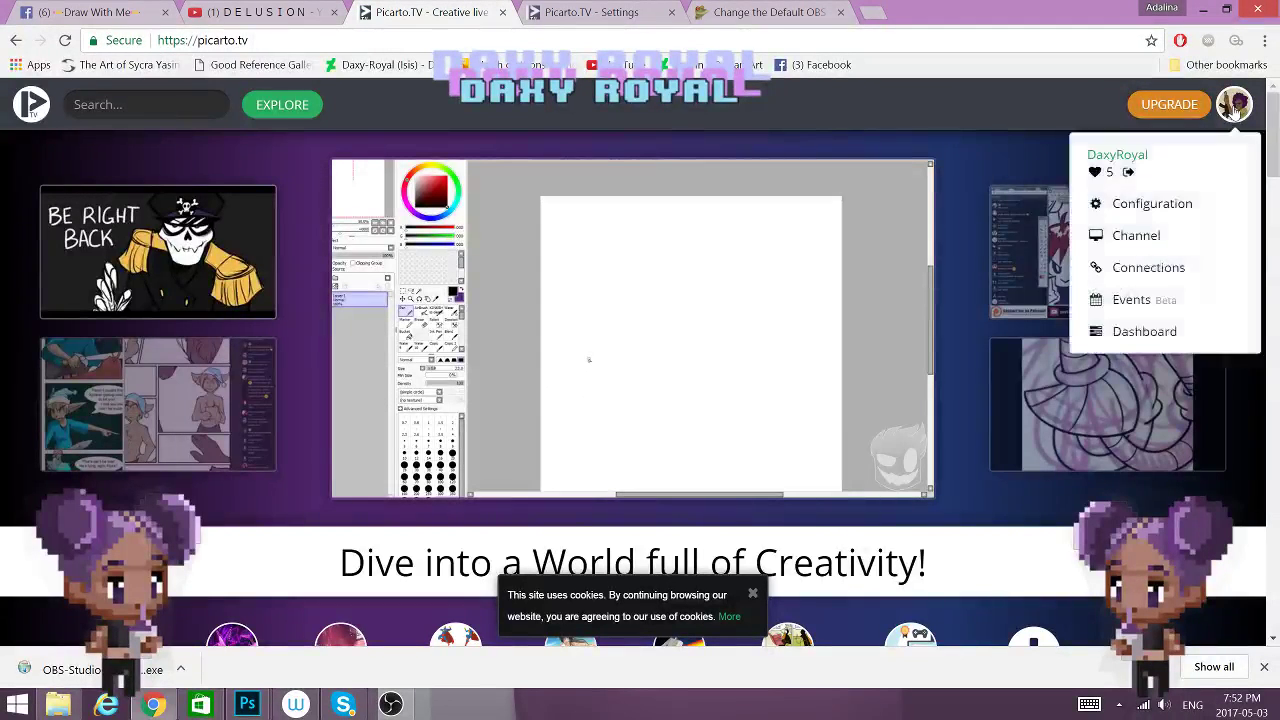
{"action": "left_click", "coordinate": [1136, 236]}
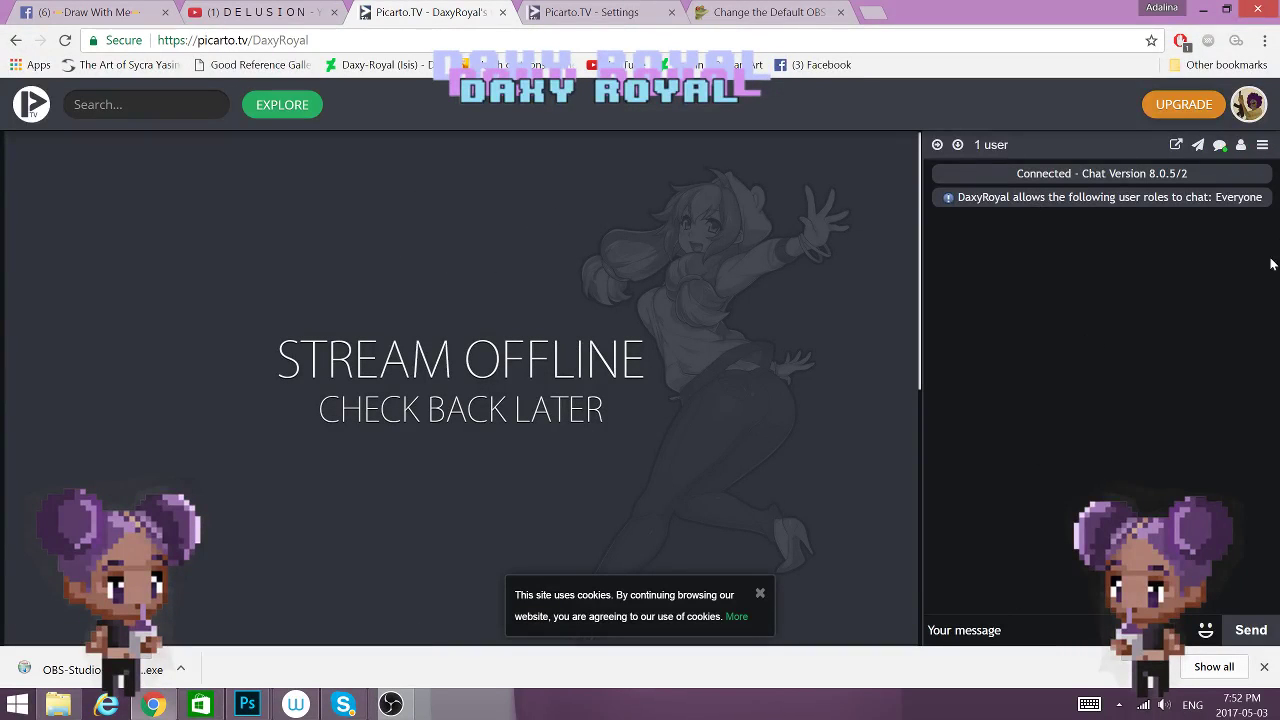
{"action": "left_click", "coordinate": [1251, 106]}
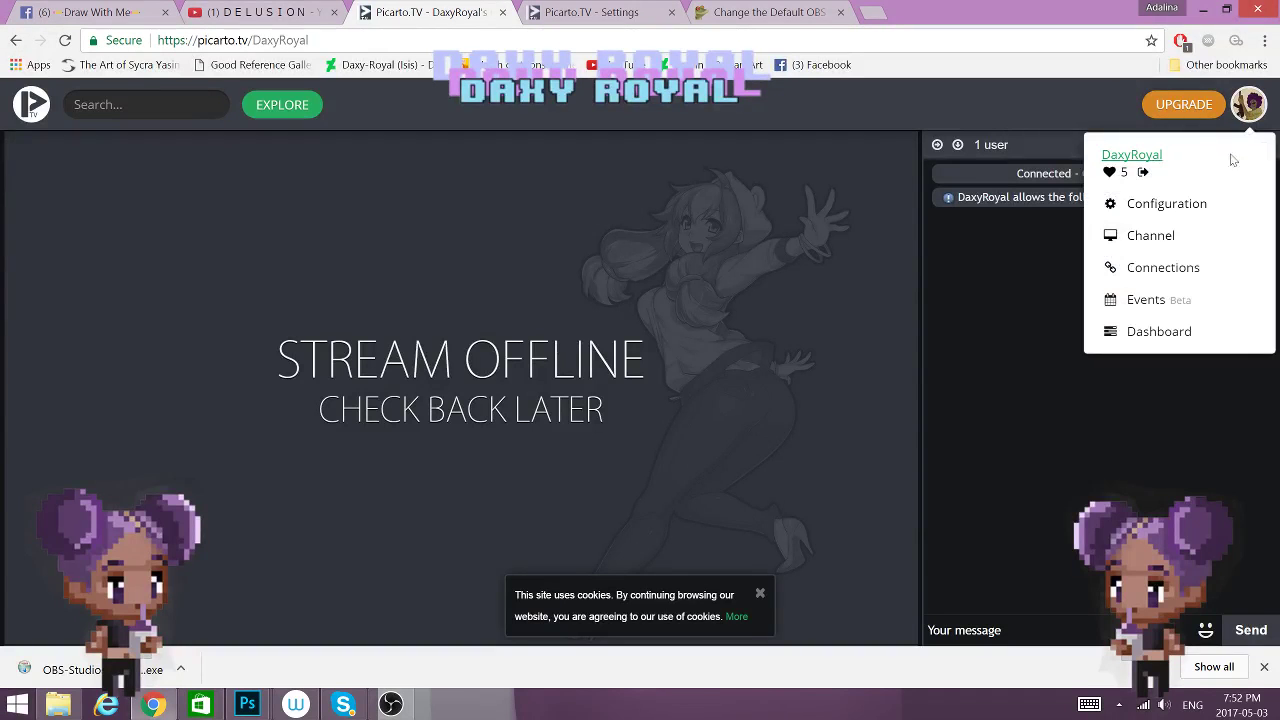
Go to Configuration > Stream Setup and follow the Windows OBS download link to the OBS site
{"action": "left_click", "coordinate": [1191, 206]}
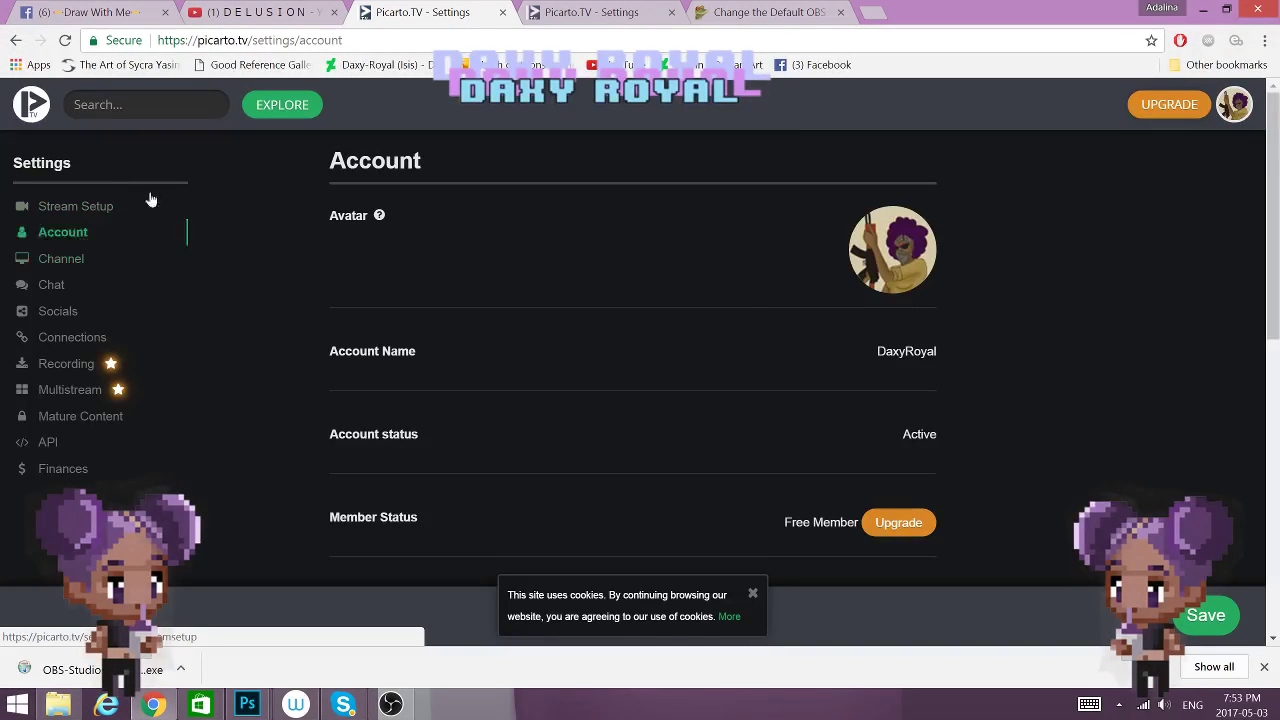
{"action": "left_click", "coordinate": [62, 206]}
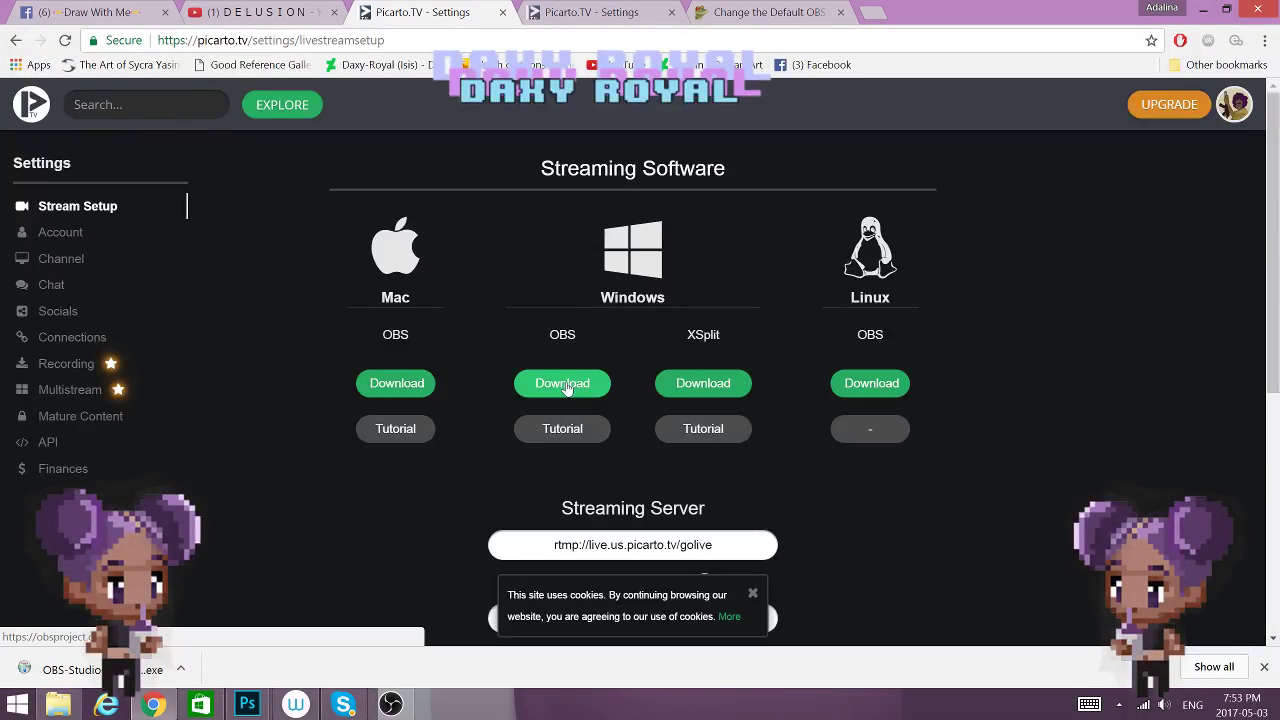
{"action": "left_click", "coordinate": [565, 385]}
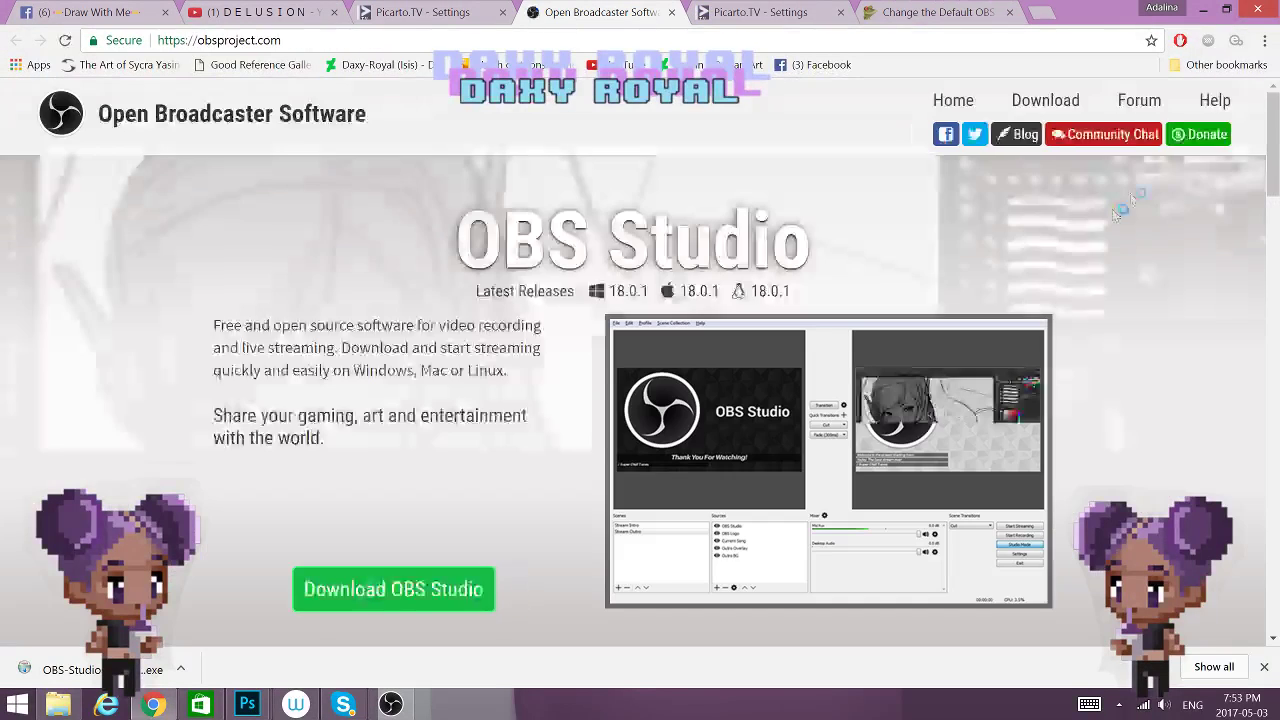
Download the OBS Studio 18.0.1 Windows 7+ installer and keep it despite Chrome's warning
{"action": "scroll", "coordinate": [245, 205], "scroll_direction": "down", "scroll_amount": 3}
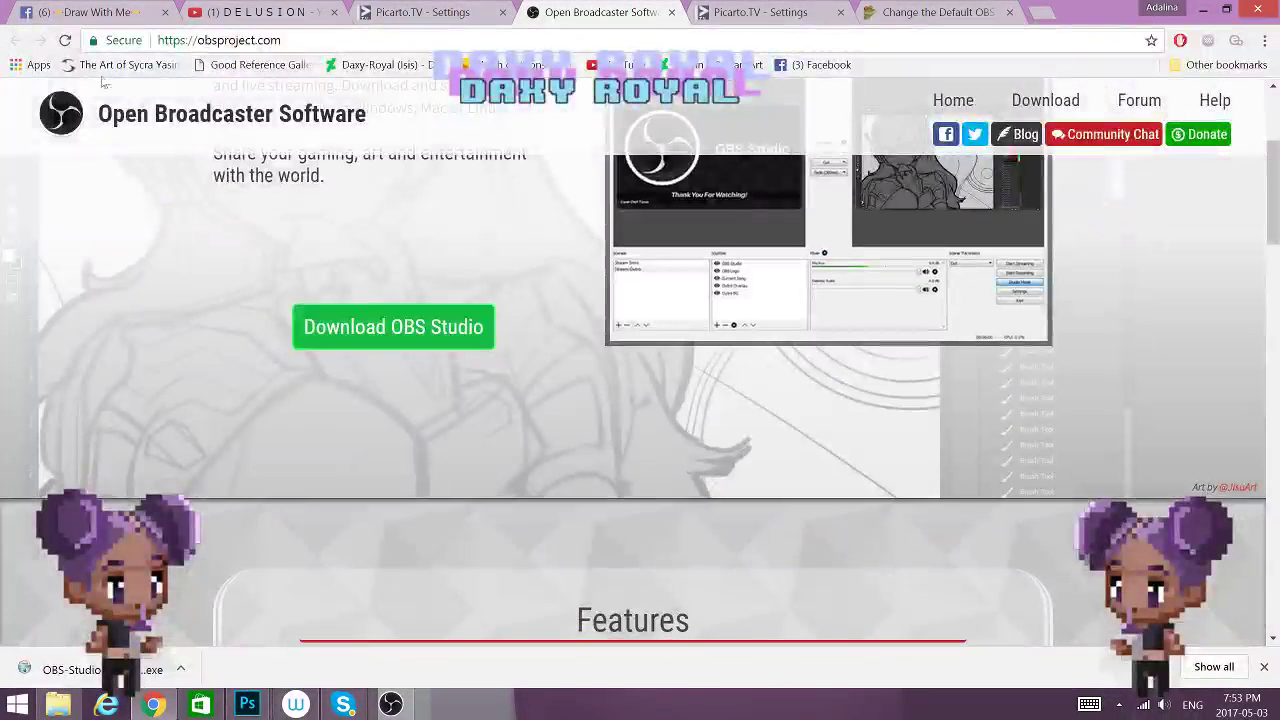
{"action": "left_click", "coordinate": [403, 338]}
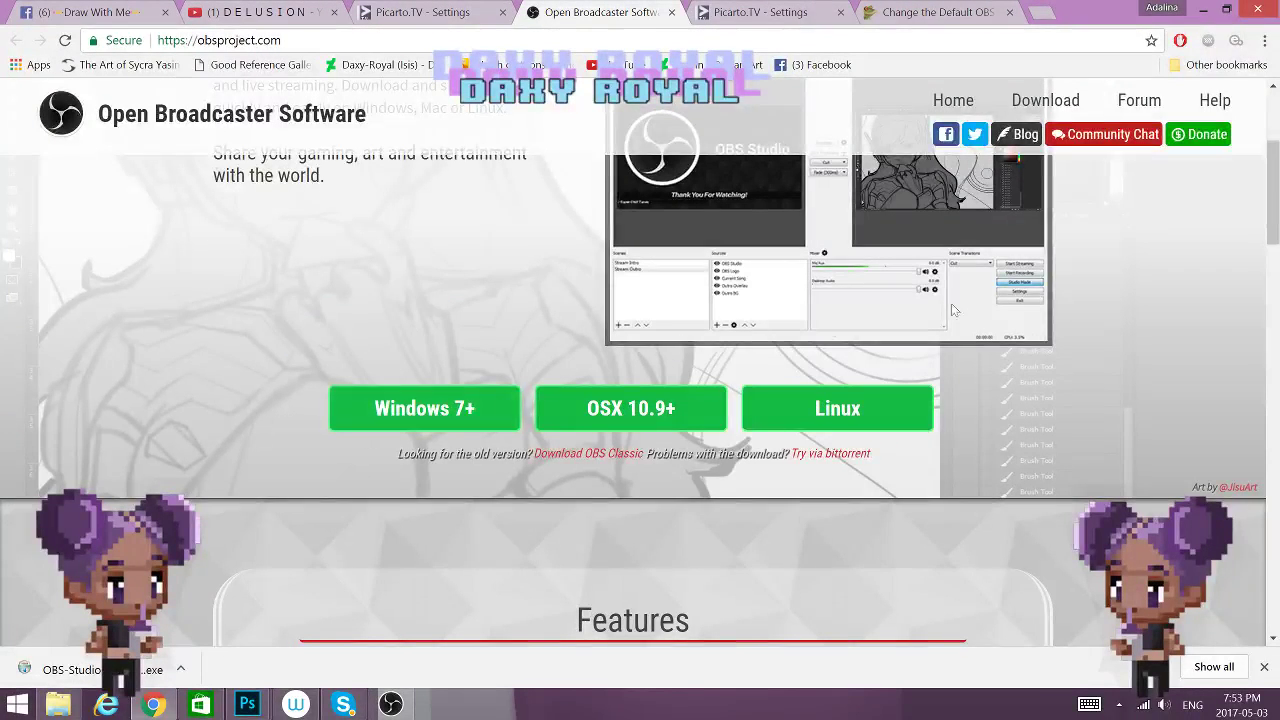
{"action": "left_click", "coordinate": [431, 428]}
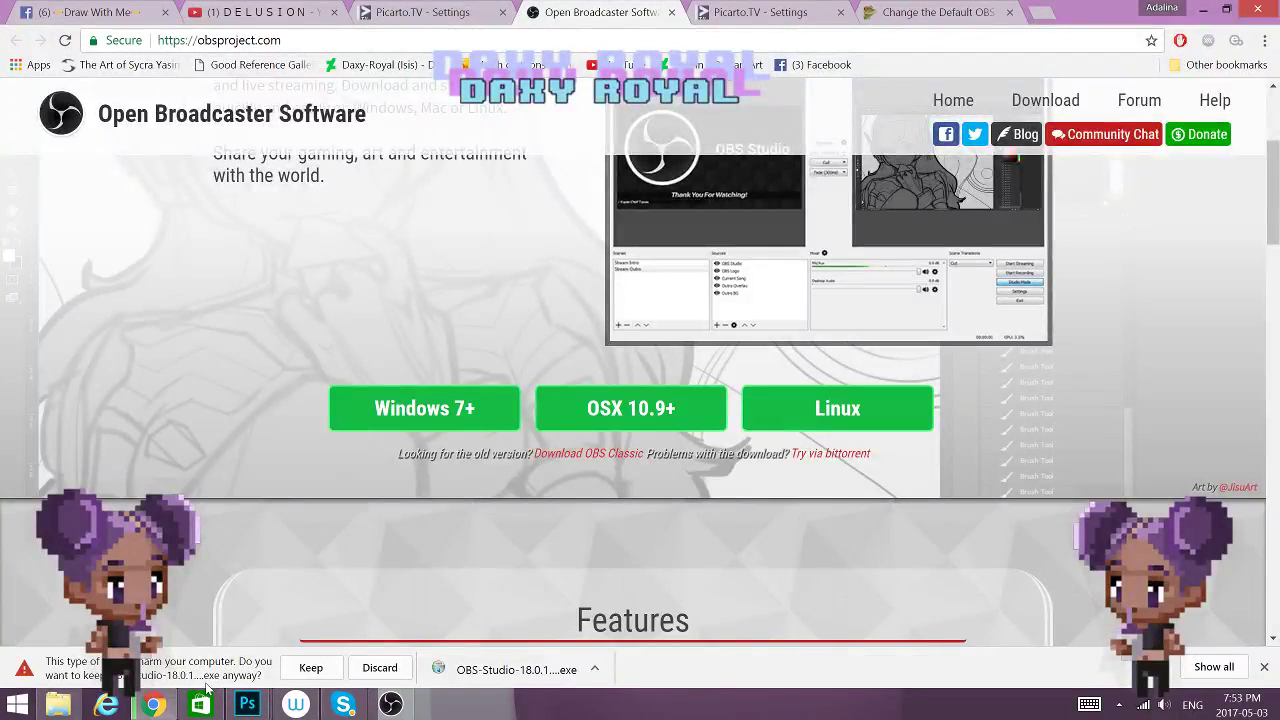
{"action": "left_click", "coordinate": [306, 670]}
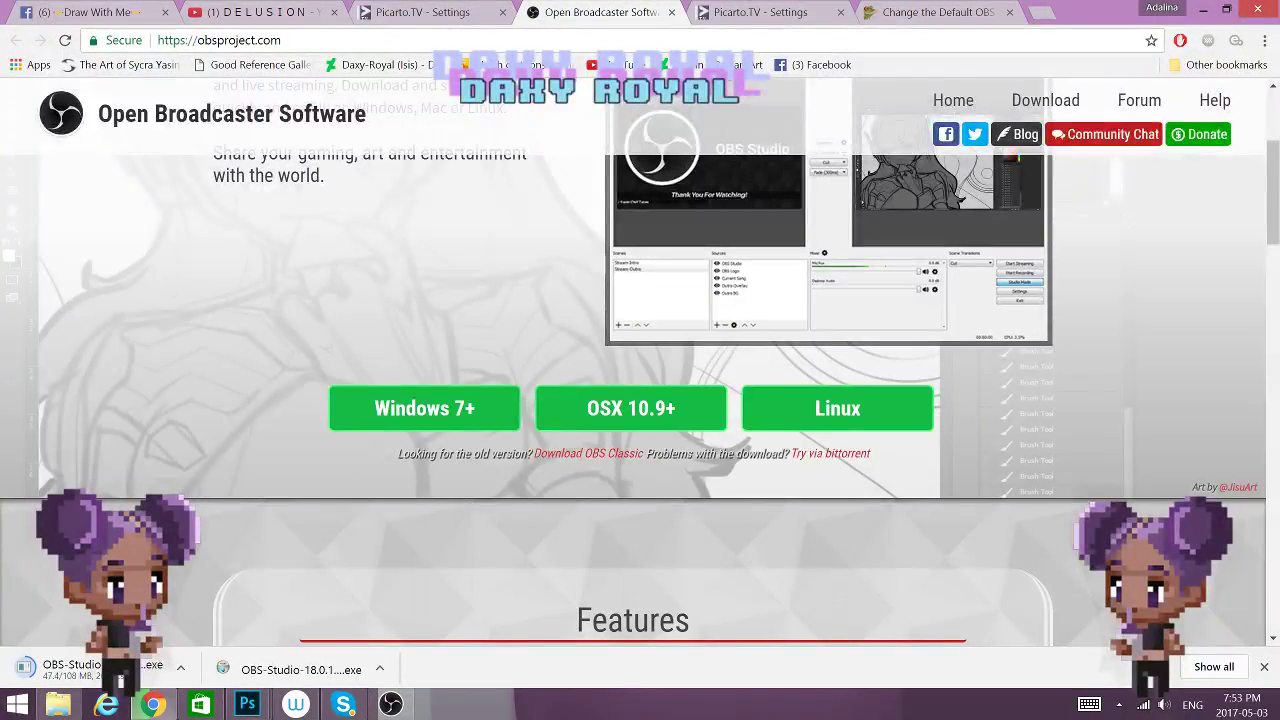
{"action": "mouse_move", "coordinate": [392, 704]}
Return to the Picarto Stream Setup tab, close the cookie banner, and restore OBS Studio
{"action": "left_click", "coordinate": [770, 12]}
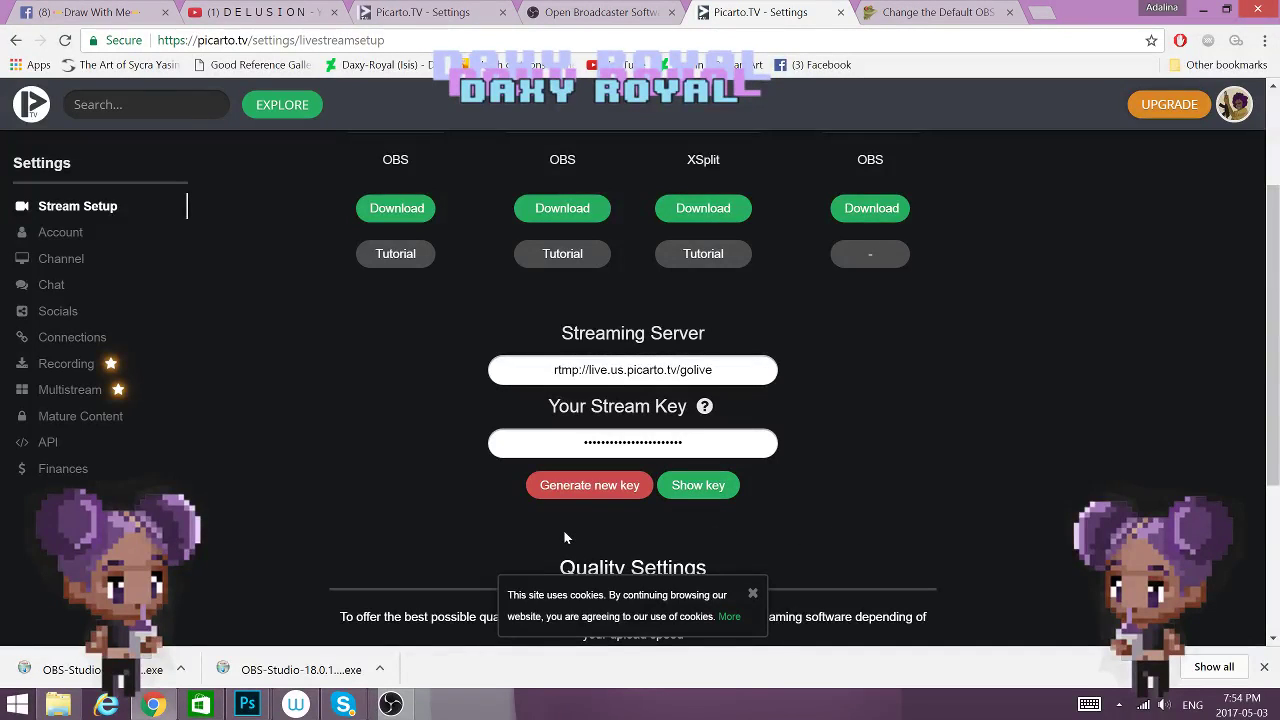
{"action": "left_click", "coordinate": [755, 596]}
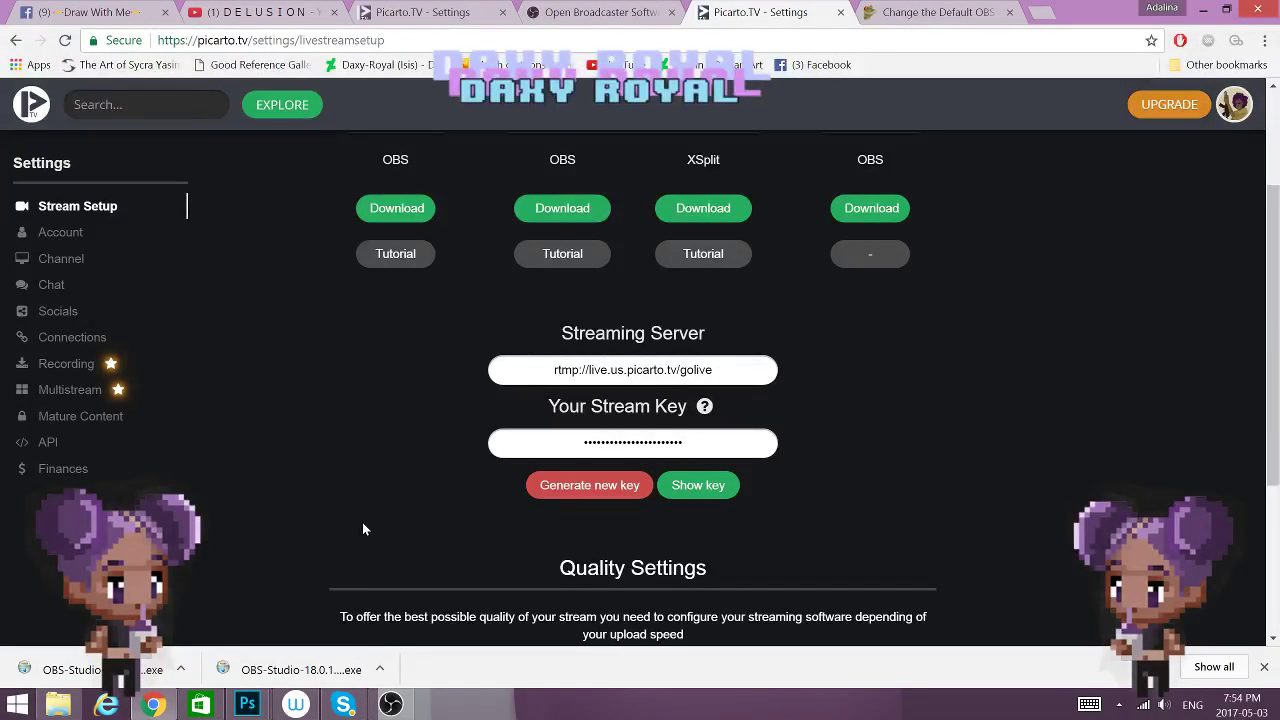
{"action": "left_click", "coordinate": [391, 705]}
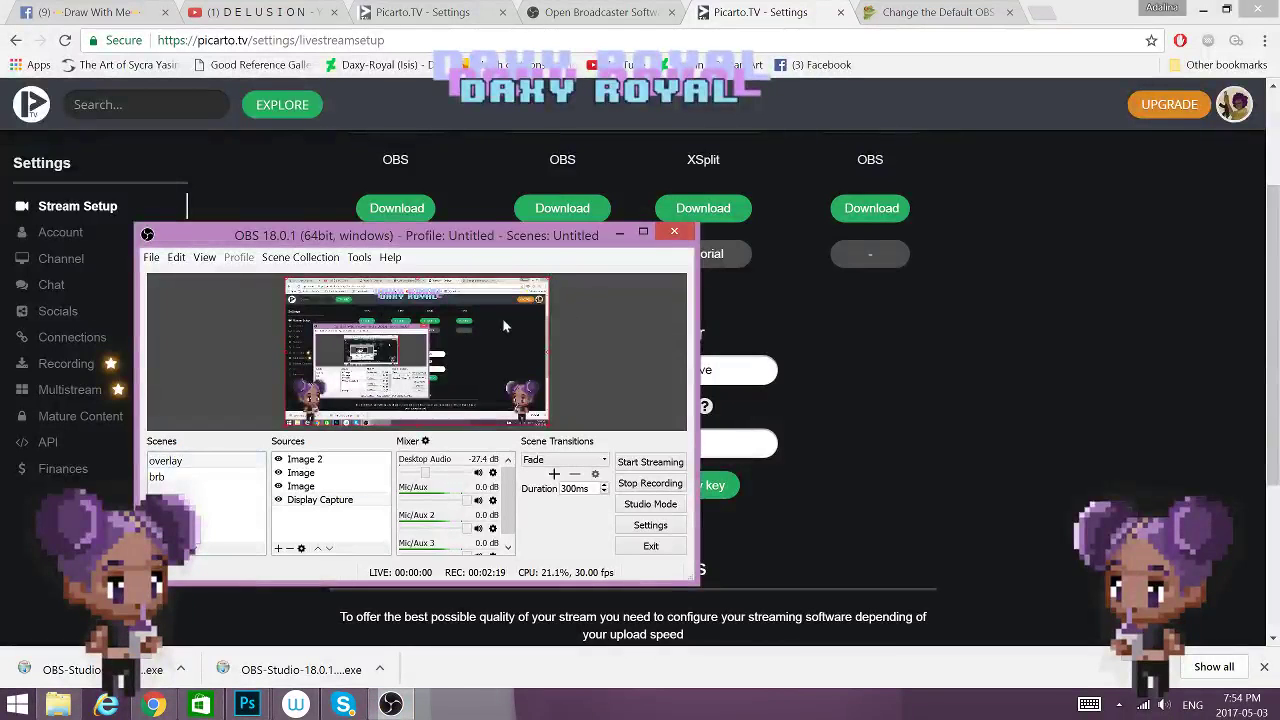
Open OBS Settings on the Stream page showing Picarto with the USA/Canada server
{"action": "left_click", "coordinate": [308, 460]}
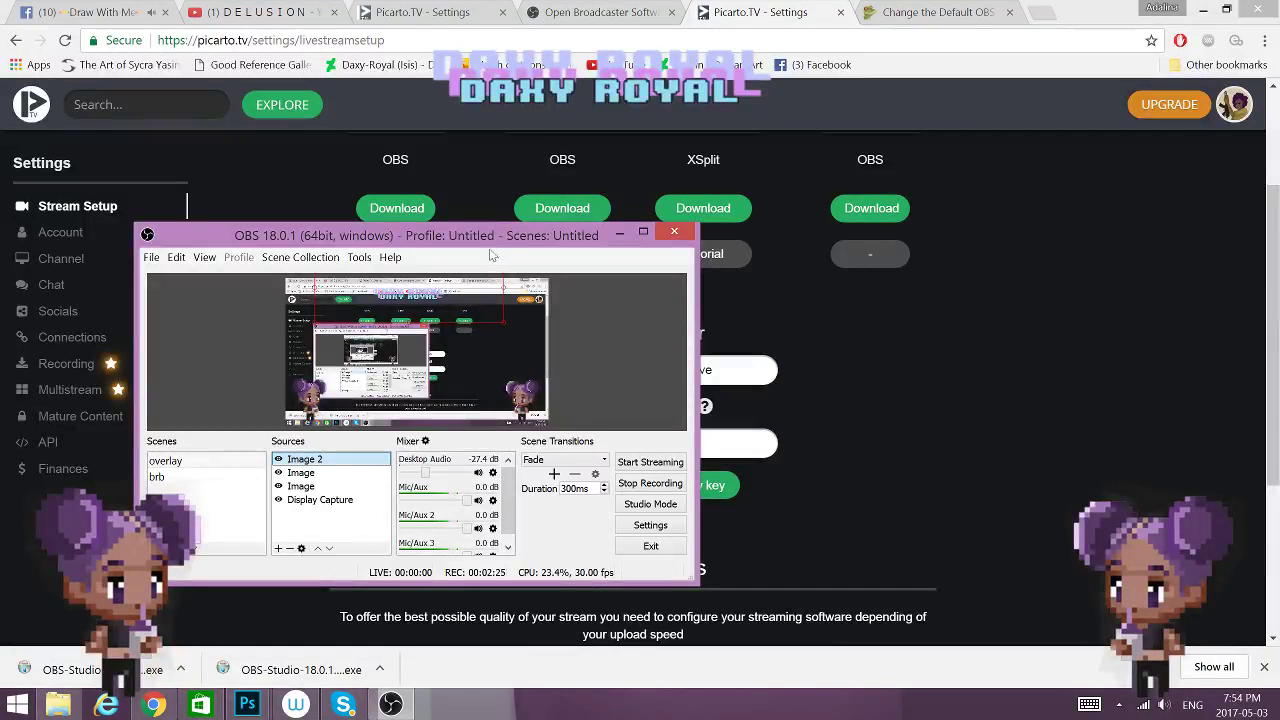
{"action": "left_click", "coordinate": [645, 524]}
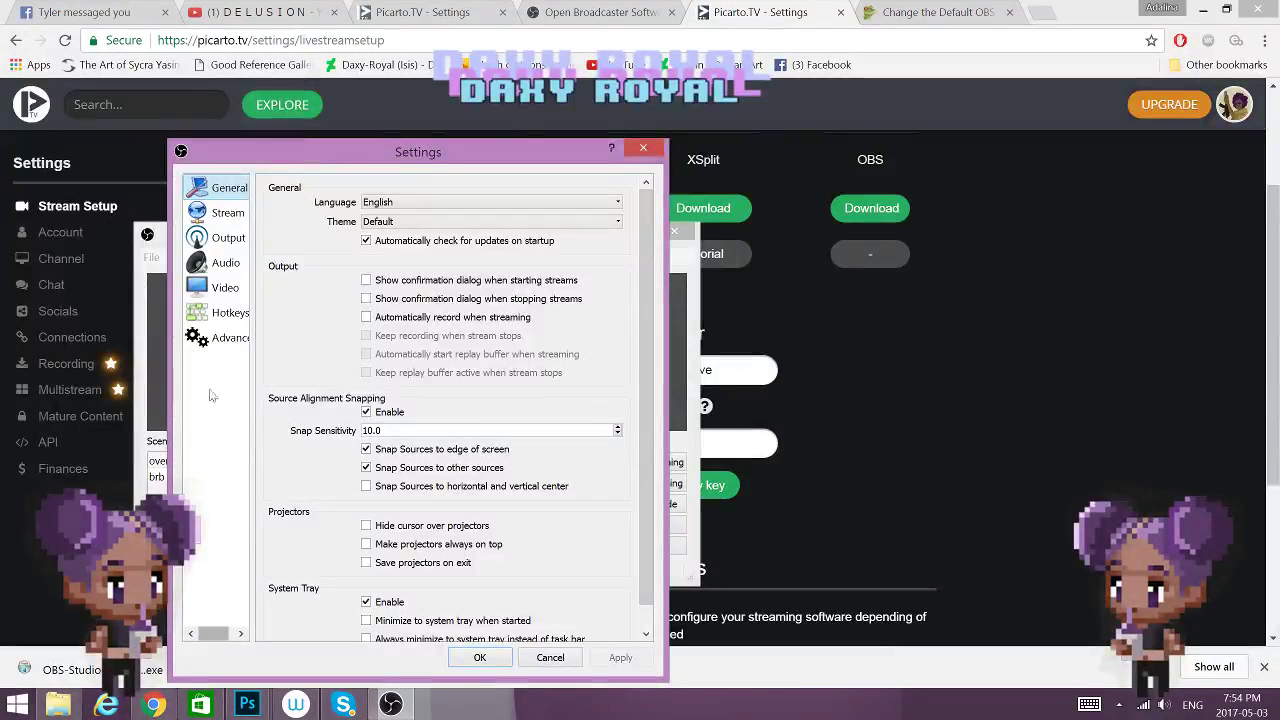
{"action": "left_click", "coordinate": [226, 216]}
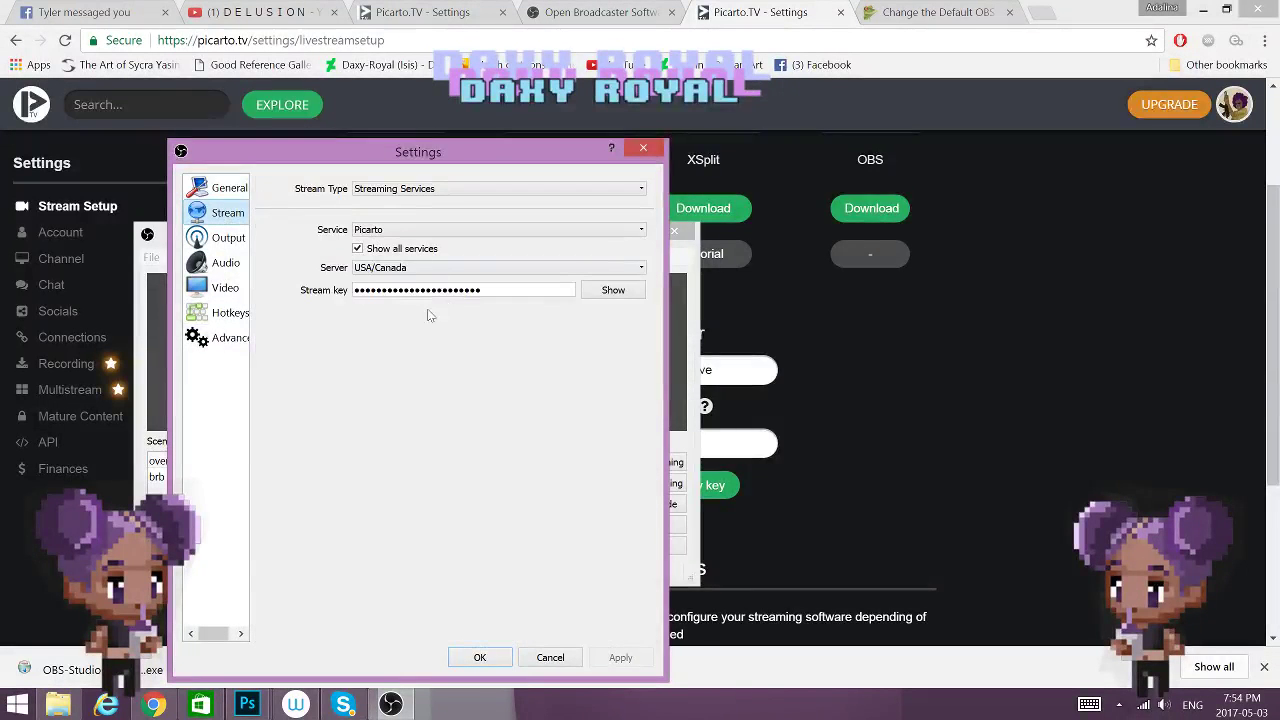
Keep Picarto as the service on USA/Canada and check the stream key against Picarto's page
{"action": "left_click", "coordinate": [399, 232]}
{"action": "left_click", "coordinate": [401, 231]}
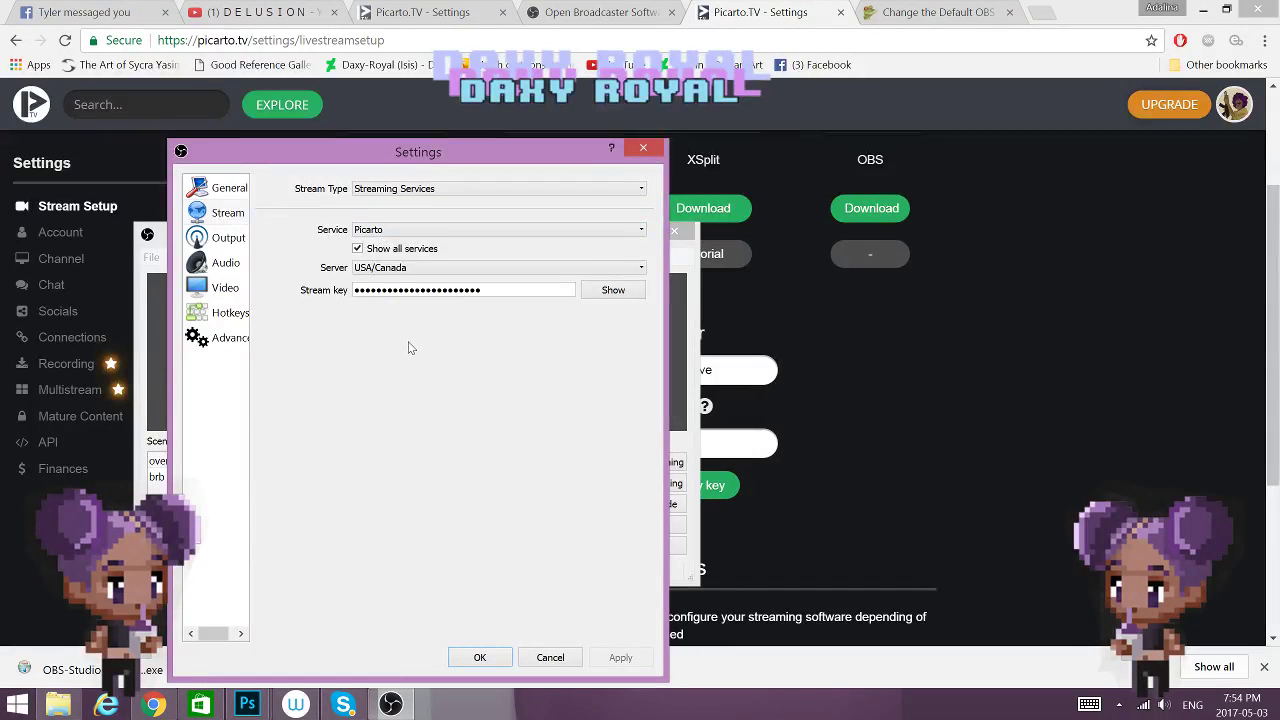
{"action": "left_click", "coordinate": [440, 232]}
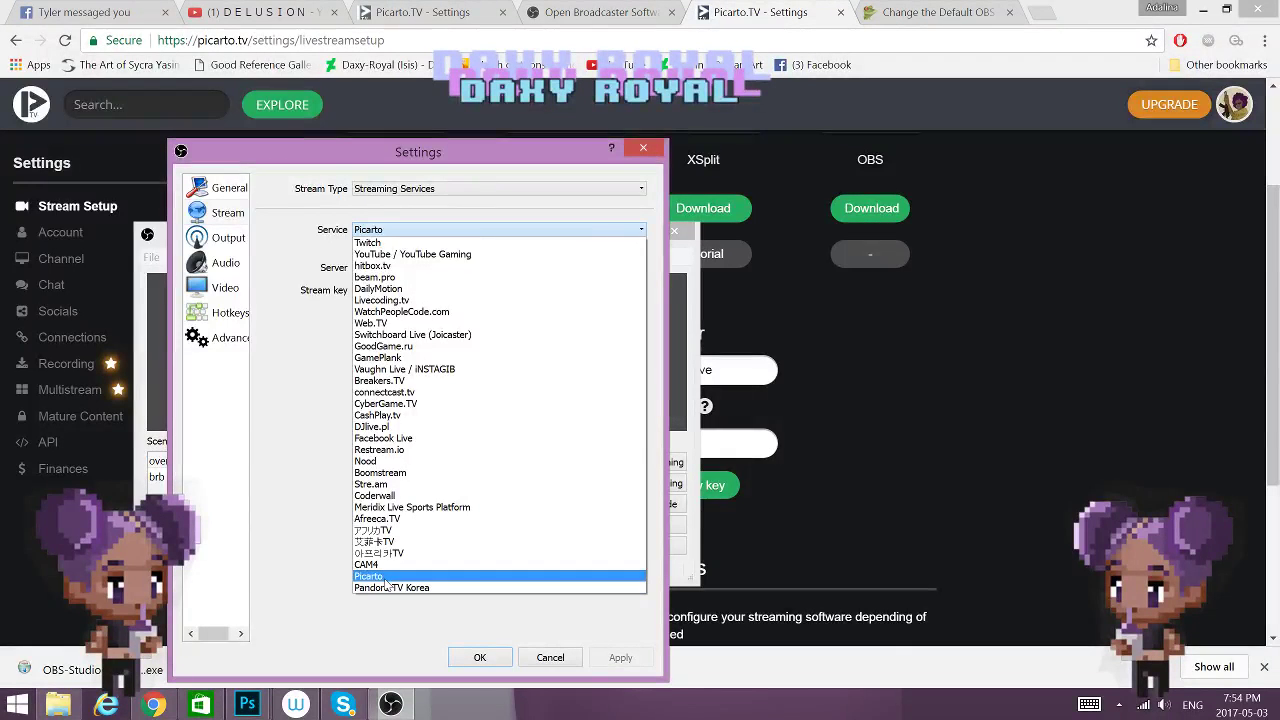
{"action": "left_click", "coordinate": [305, 502]}
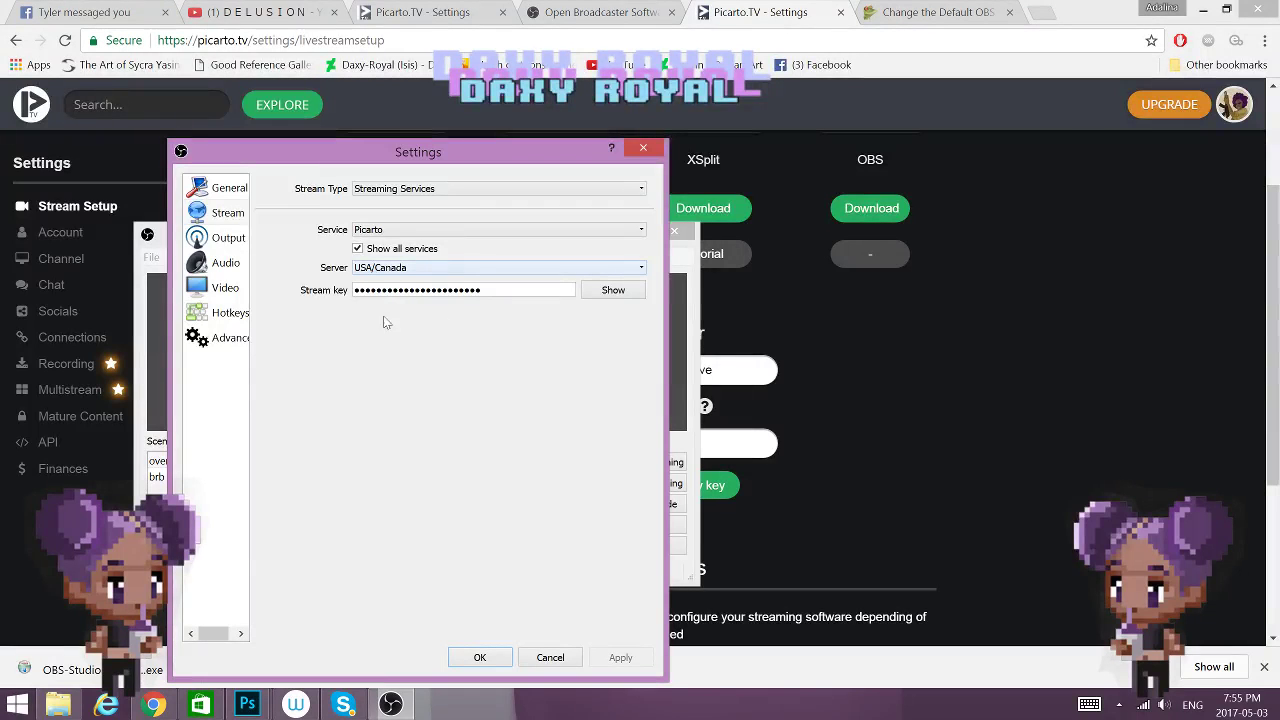
{"action": "left_click_drag", "start_coordinate": [482, 290], "coordinate": [354, 290]}
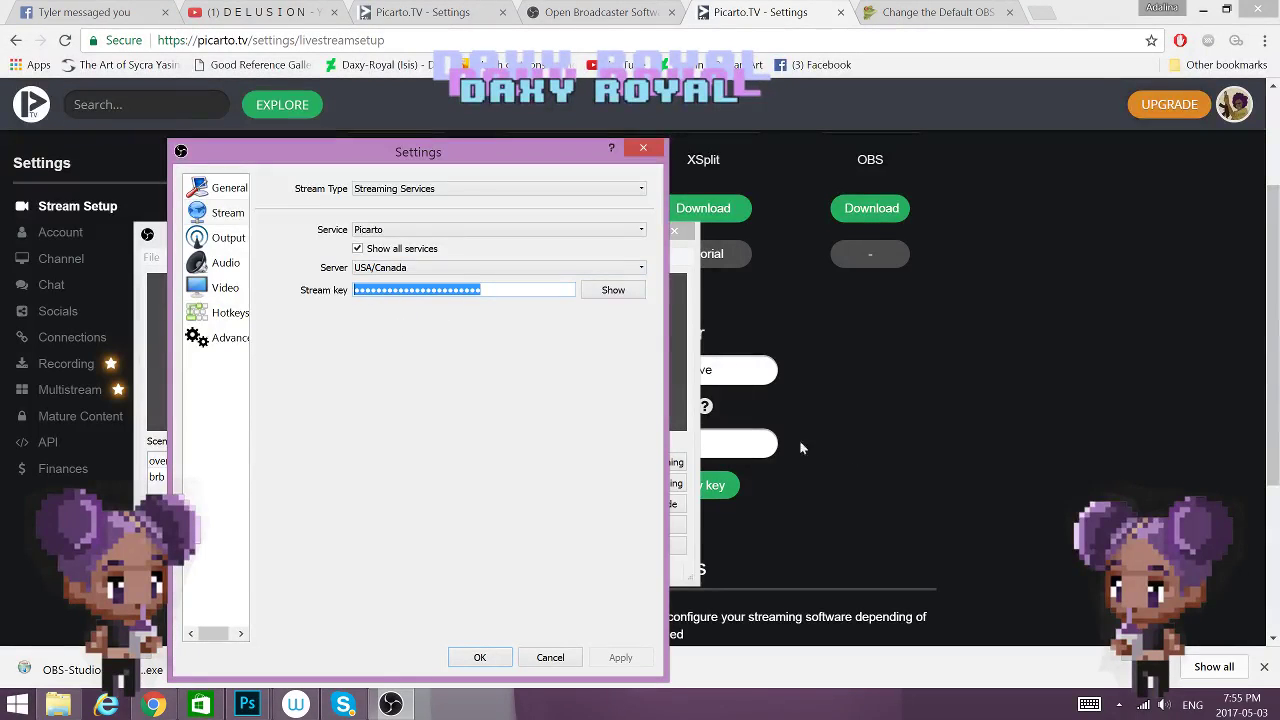
{"action": "left_click", "coordinate": [800, 448]}
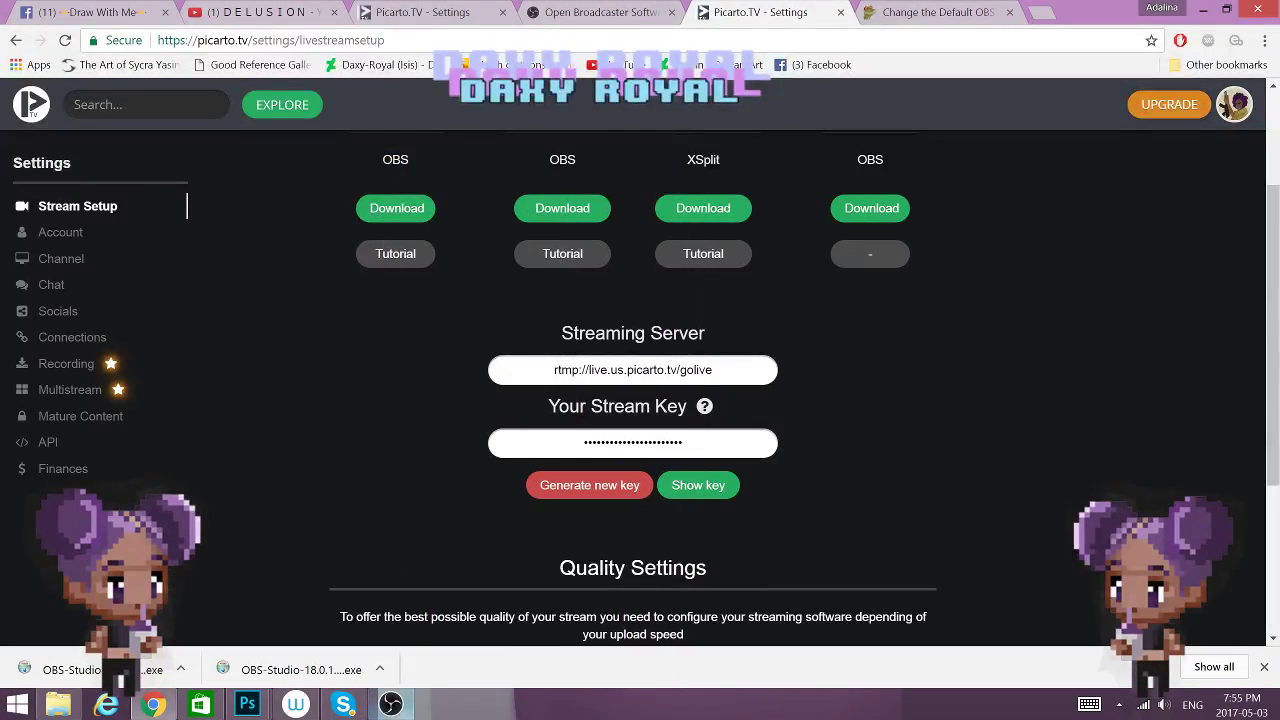
{"action": "key", "text": "alt+Tab"}
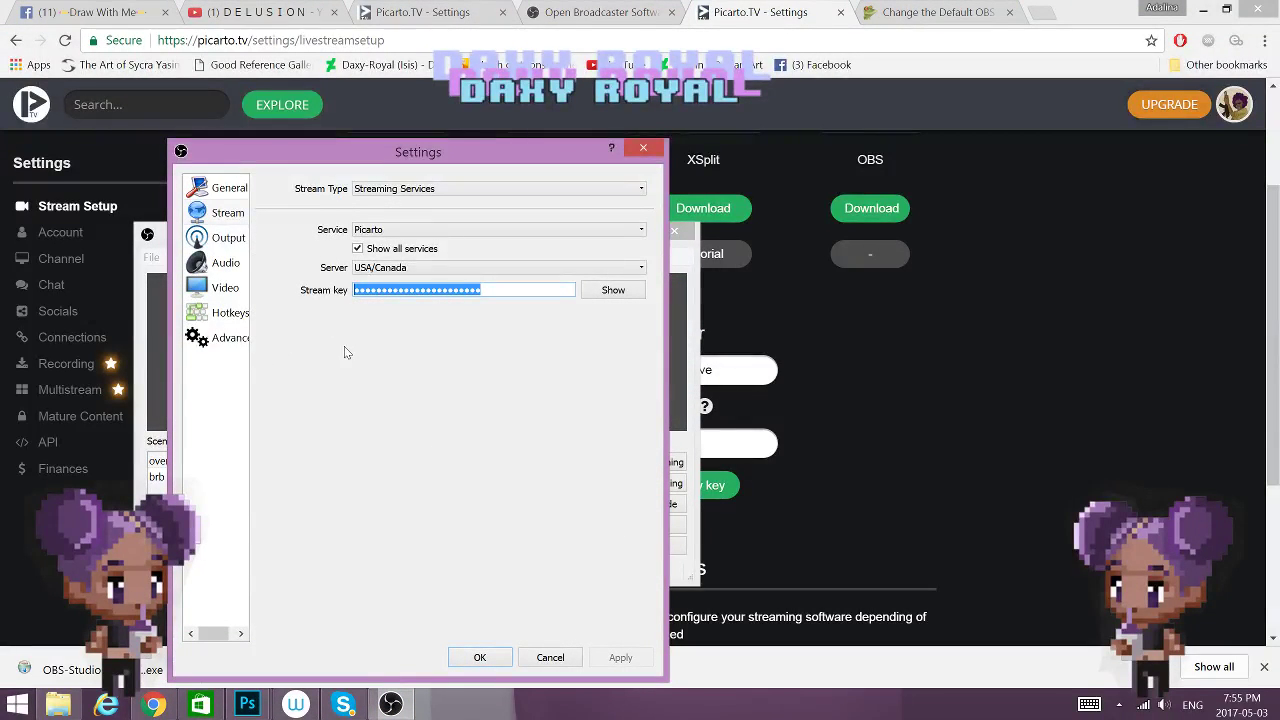
Review the Audio and Video pages, then the Hotkeys page with no shortcuts assigned
{"action": "left_click", "coordinate": [230, 264]}
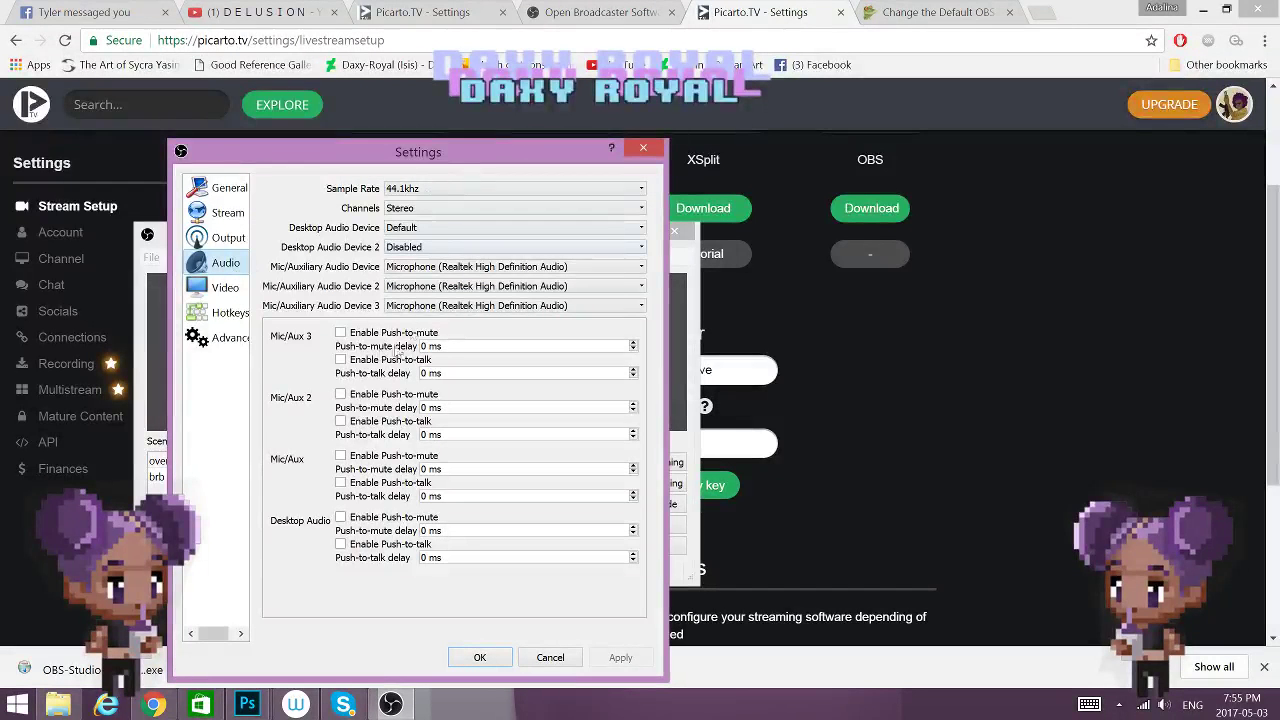
{"action": "left_click", "coordinate": [222, 288]}
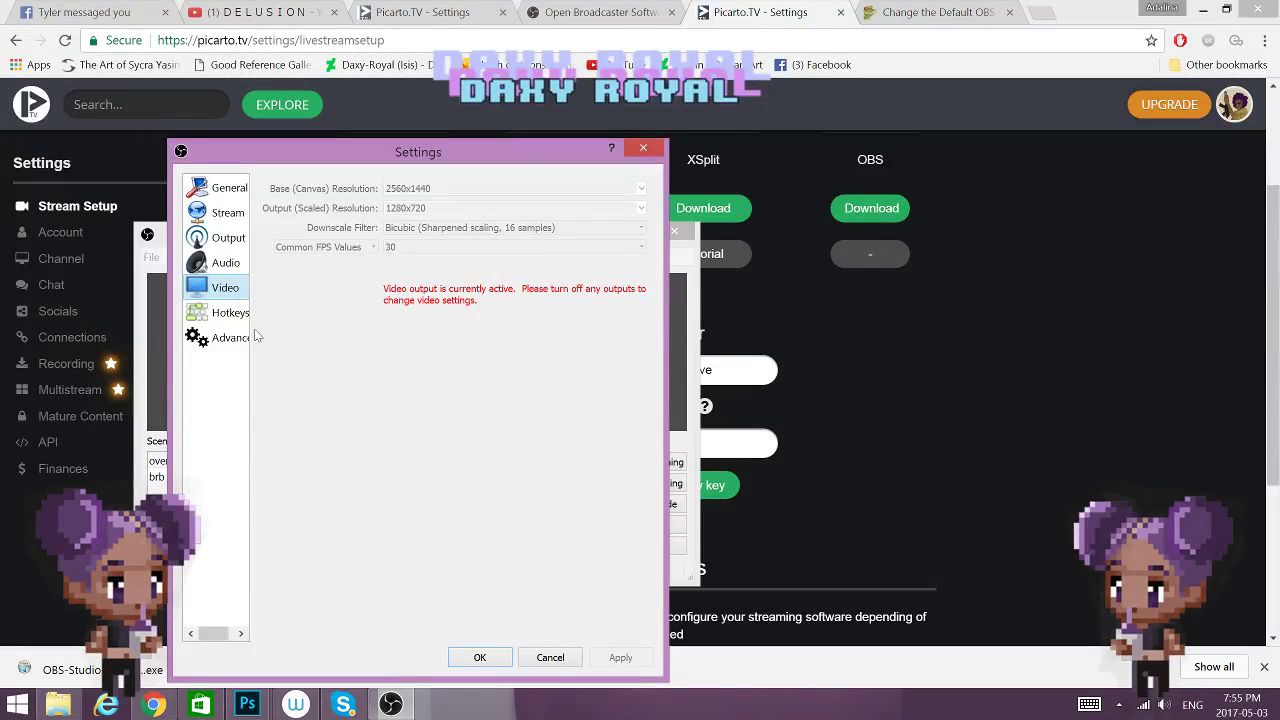
{"action": "left_click", "coordinate": [226, 312]}
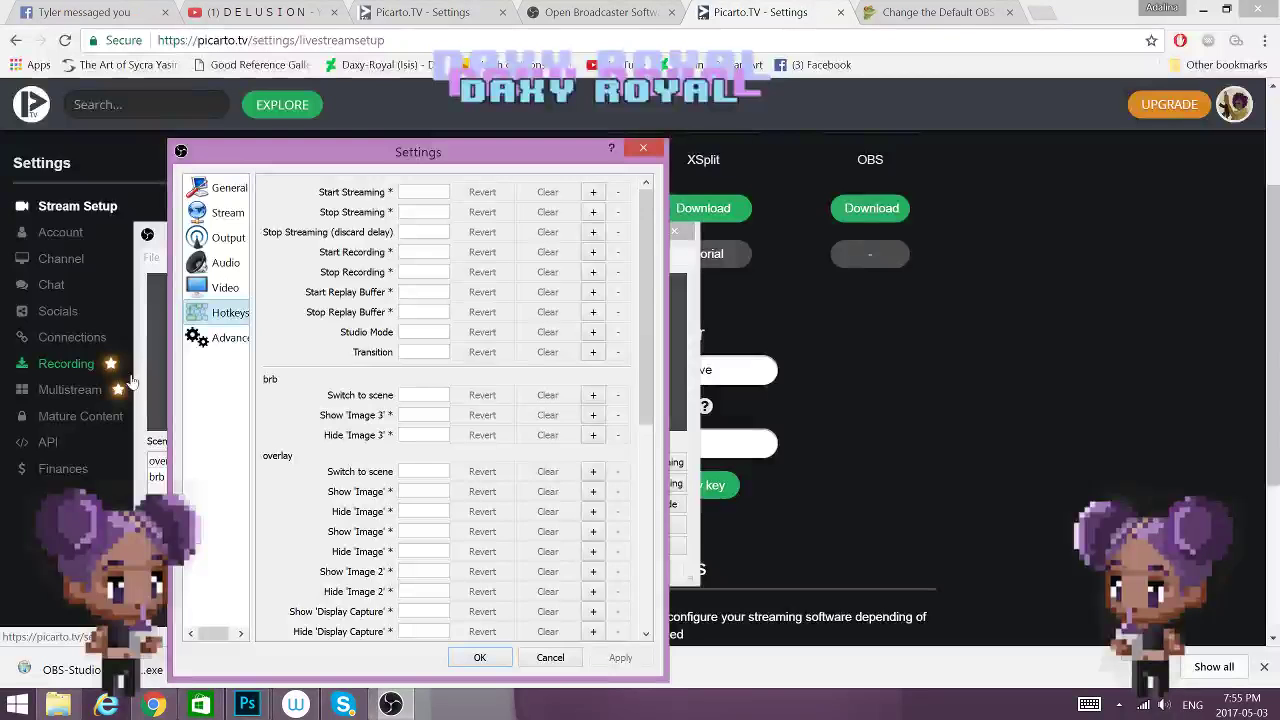
View the Advanced page: Direct3D 11 renderer, auto-reconnect with 10-second delay, 20 retries
{"action": "left_click", "coordinate": [229, 338]}
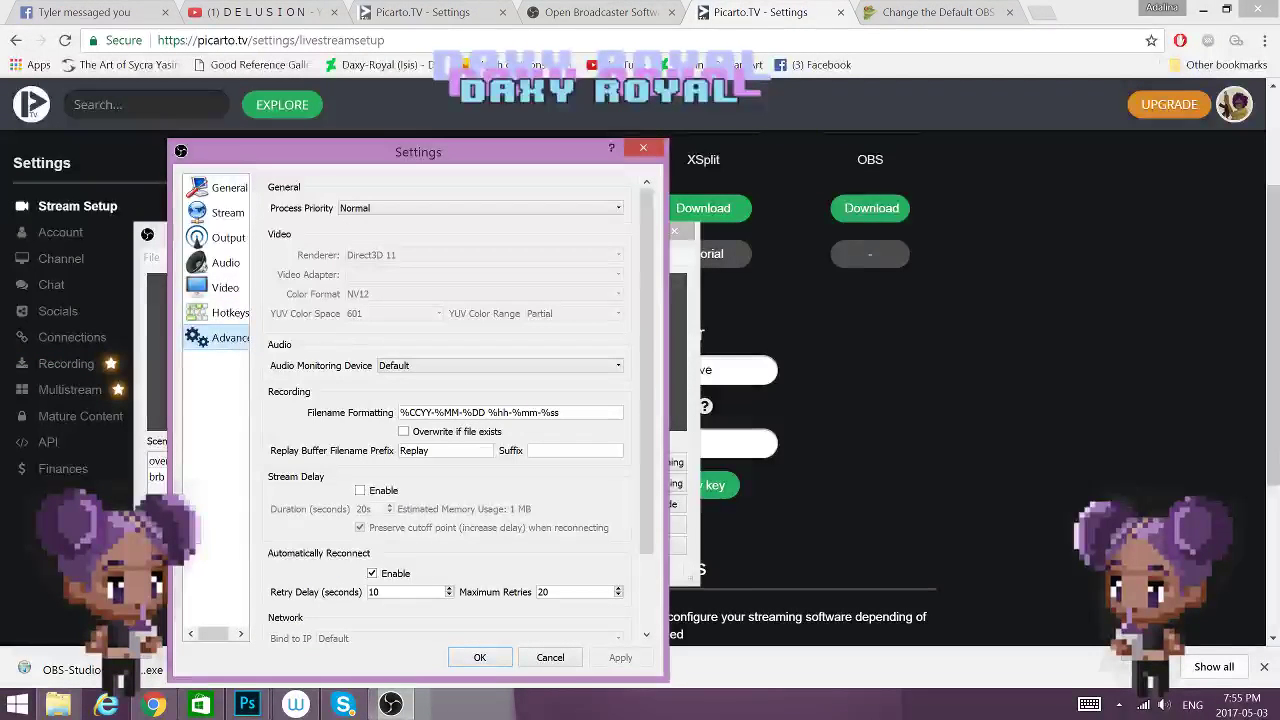
{"action": "scroll", "coordinate": [380, 390], "scroll_direction": "down", "scroll_amount": 1}
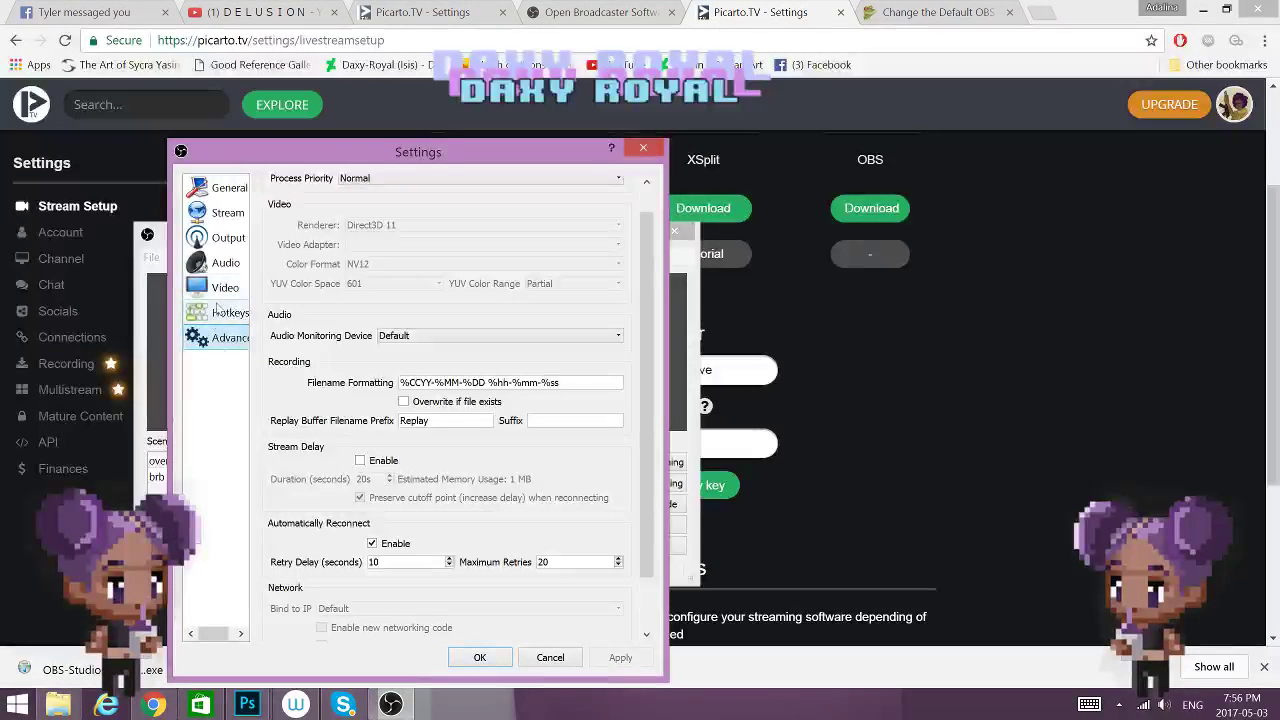
On the Output page, raise the video bitrate from 400 to 403, keeping recording format mov
{"action": "left_click", "coordinate": [223, 292]}
{"action": "left_click", "coordinate": [224, 262]}
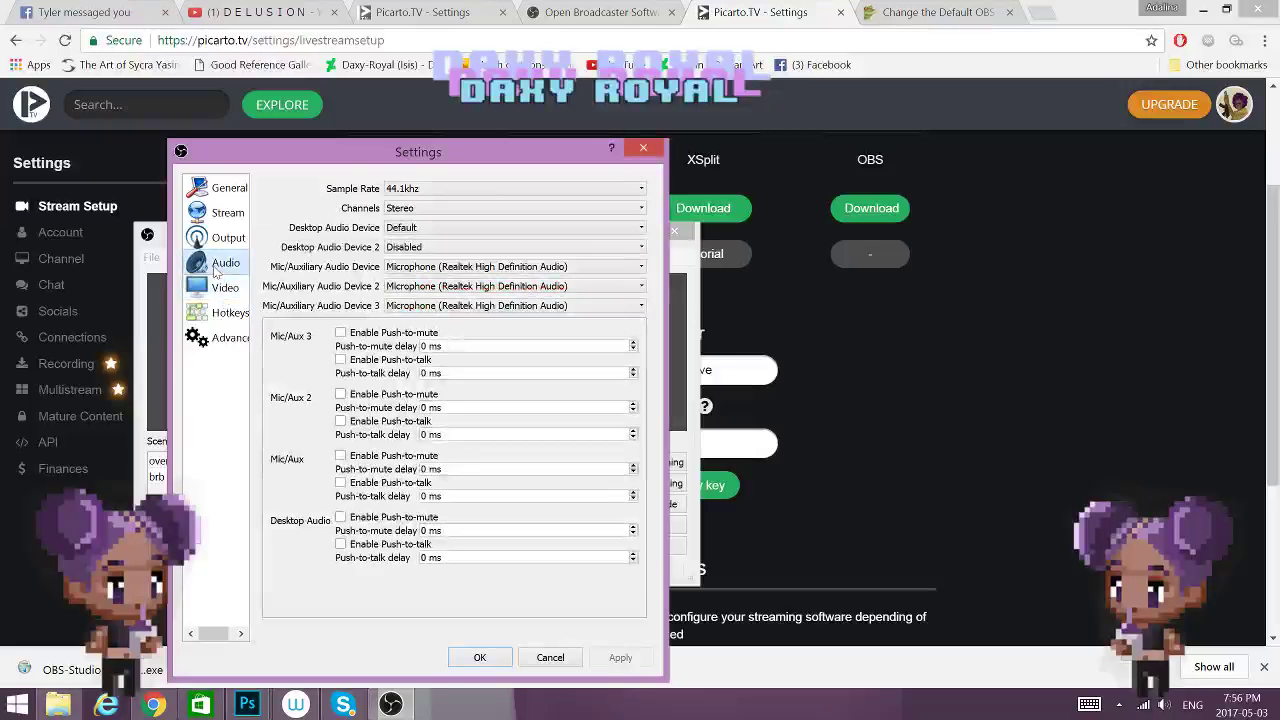
{"action": "left_click", "coordinate": [226, 237]}
{"action": "left_click", "coordinate": [225, 214]}
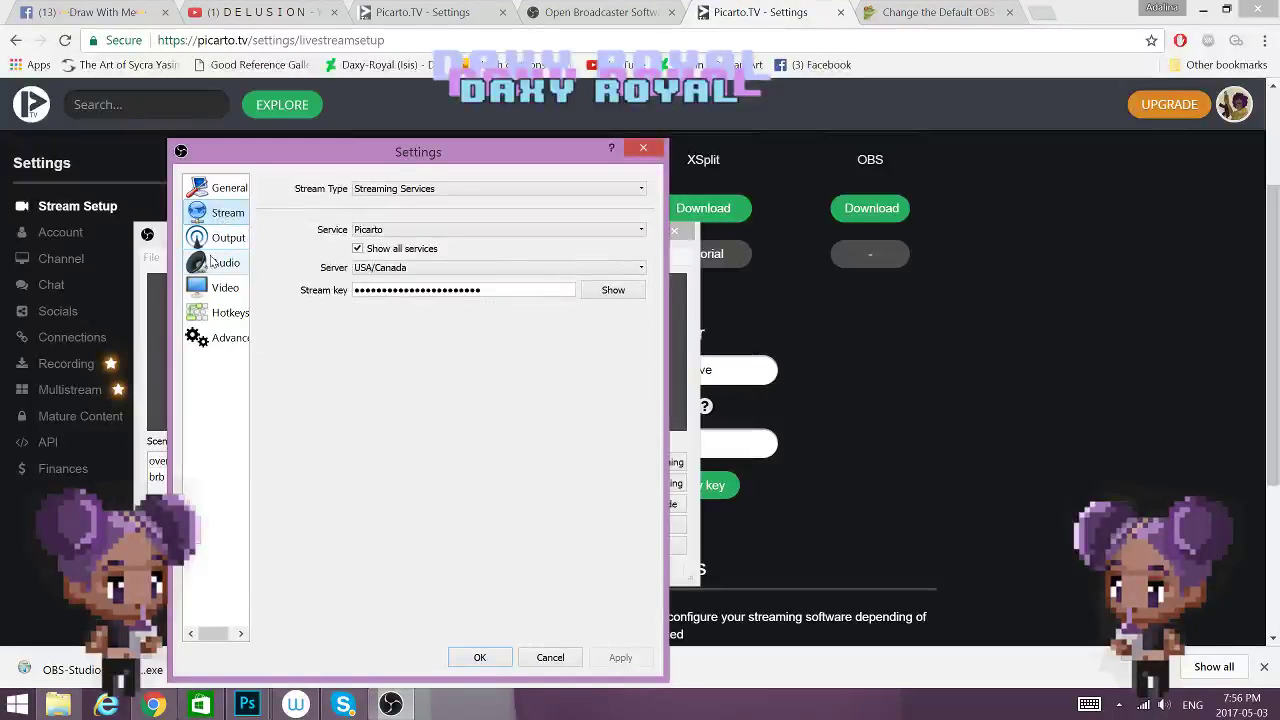
{"action": "left_click", "coordinate": [225, 262]}
{"action": "left_click", "coordinate": [227, 237]}
{"action": "left_click", "coordinate": [221, 289]}
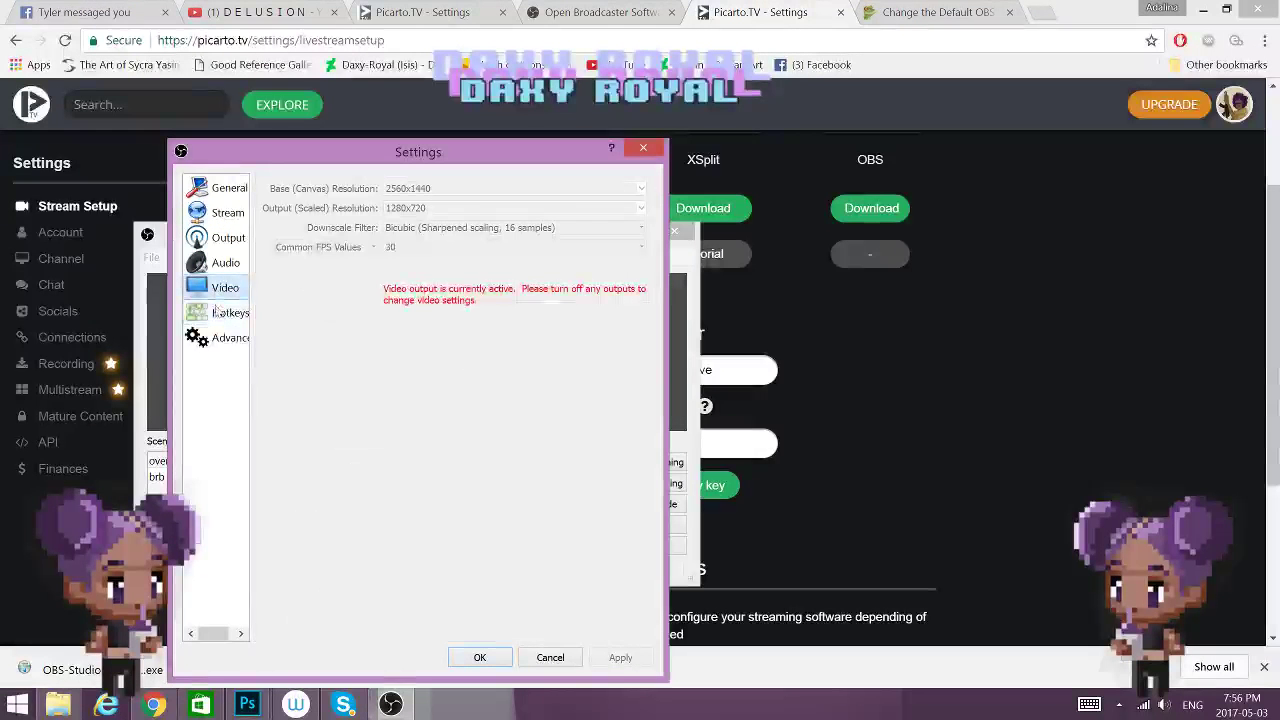
{"action": "left_click", "coordinate": [226, 312]}
{"action": "left_click", "coordinate": [224, 262]}
{"action": "left_click", "coordinate": [226, 238]}
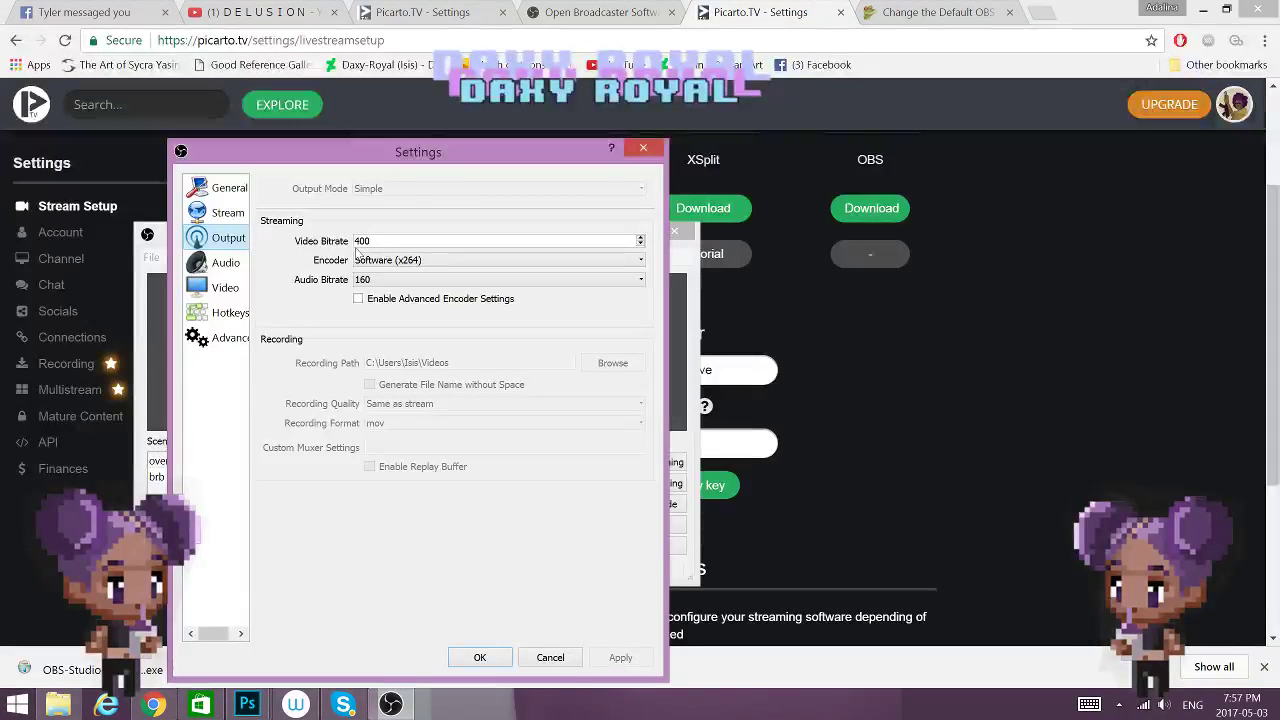
{"action": "scroll", "coordinate": [360, 242], "scroll_direction": "up", "scroll_amount": 2}
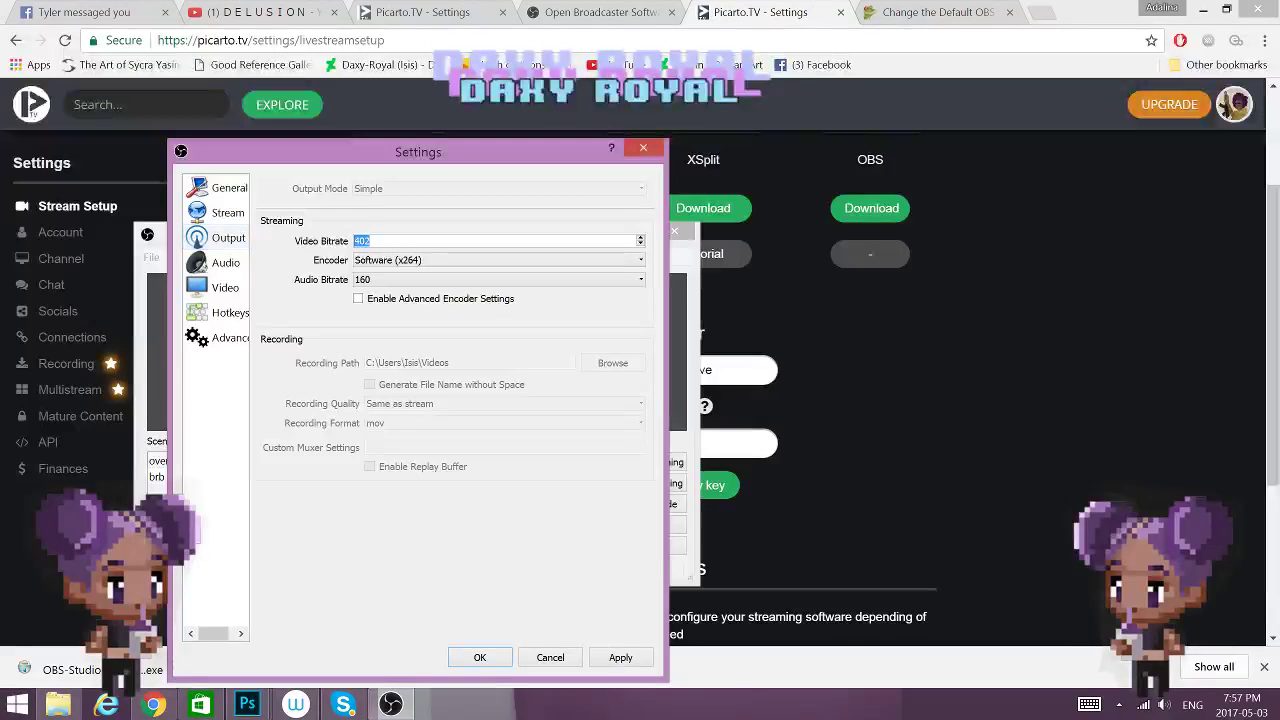
{"action": "left_click", "coordinate": [445, 240]}
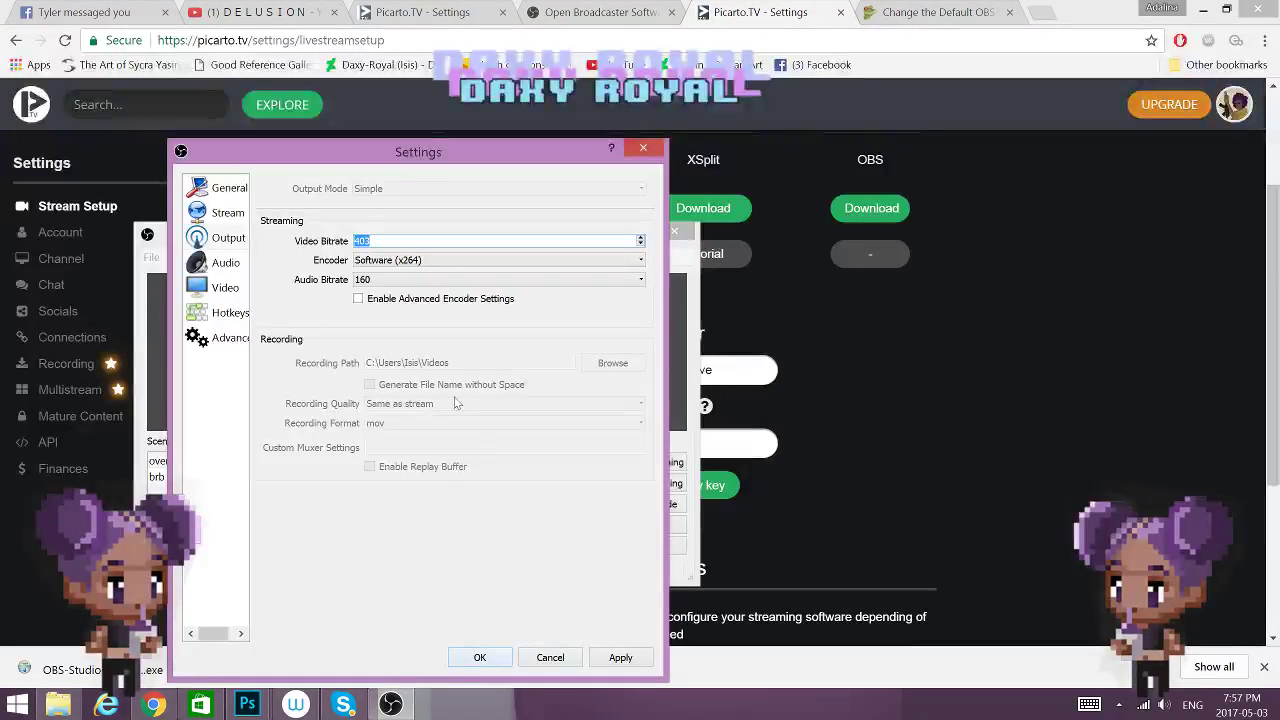
Save the changed settings and check which sprite each image source shows
{"action": "left_click", "coordinate": [481, 659]}
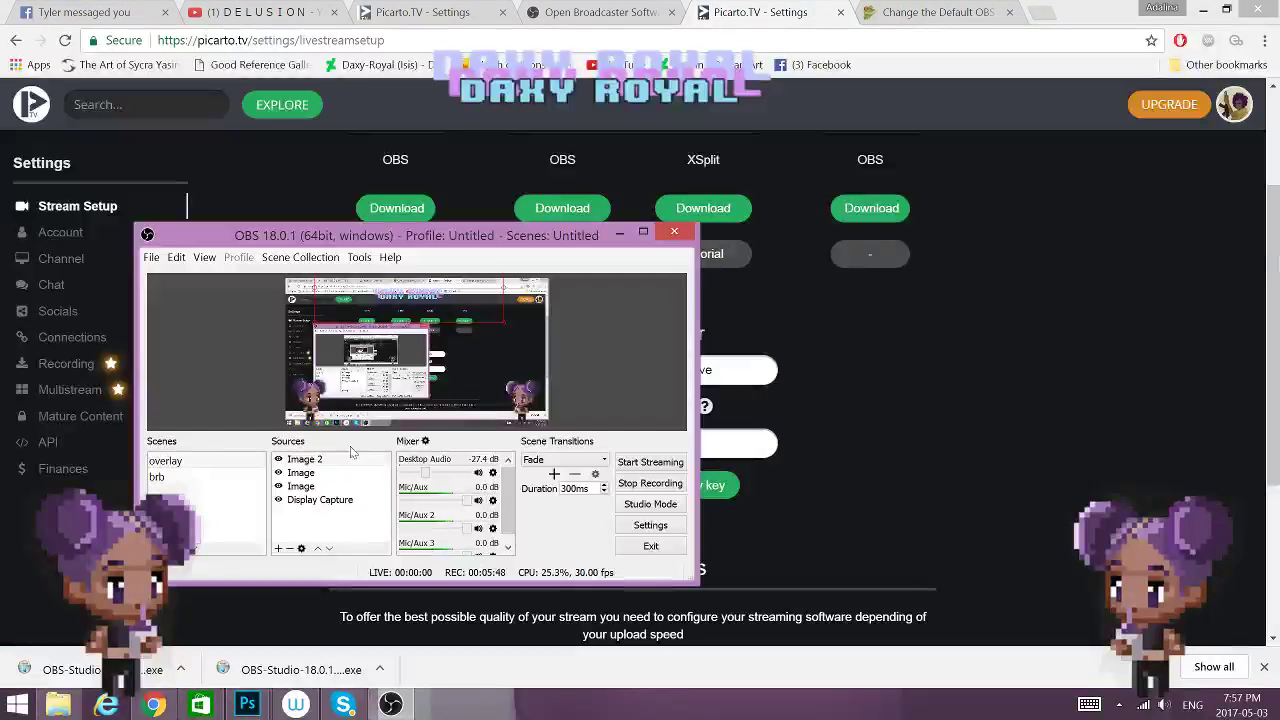
{"action": "left_click", "coordinate": [300, 459]}
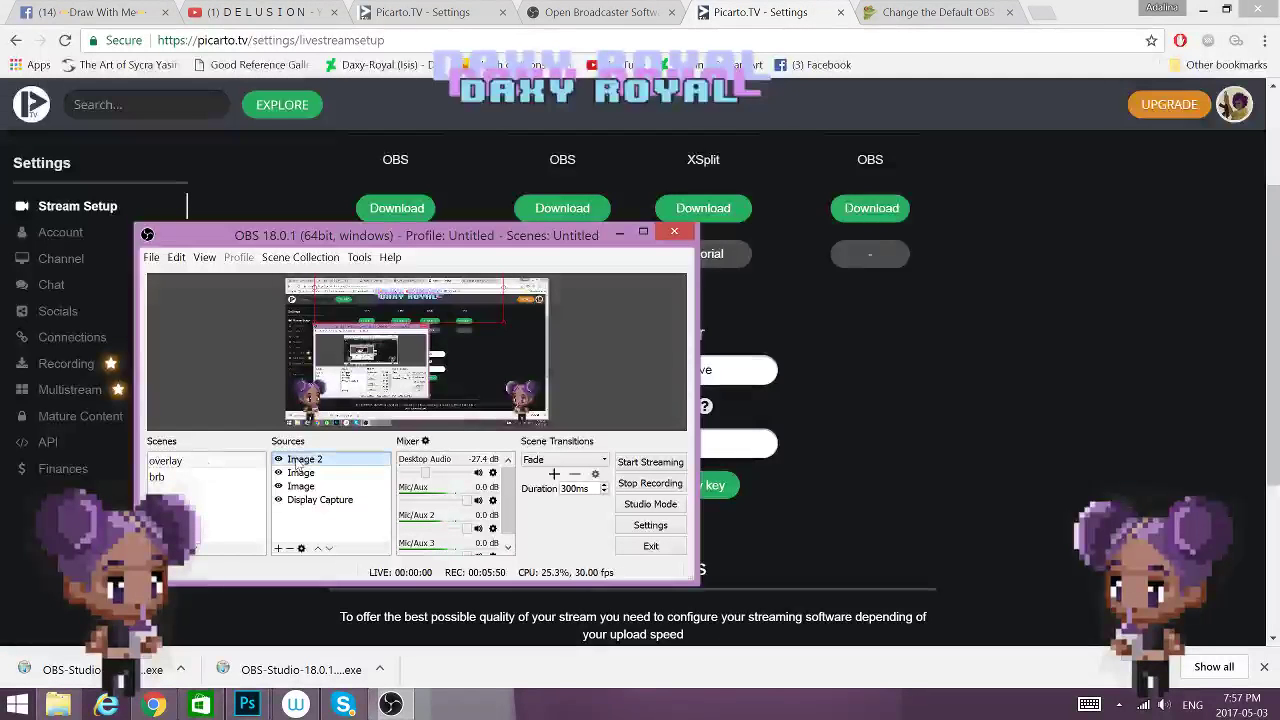
{"action": "left_click", "coordinate": [300, 486]}
{"action": "left_click", "coordinate": [300, 473]}
Step back through the image sources in the Sources list to Image 2
{"action": "left_click", "coordinate": [310, 499]}
{"action": "left_click", "coordinate": [300, 486]}
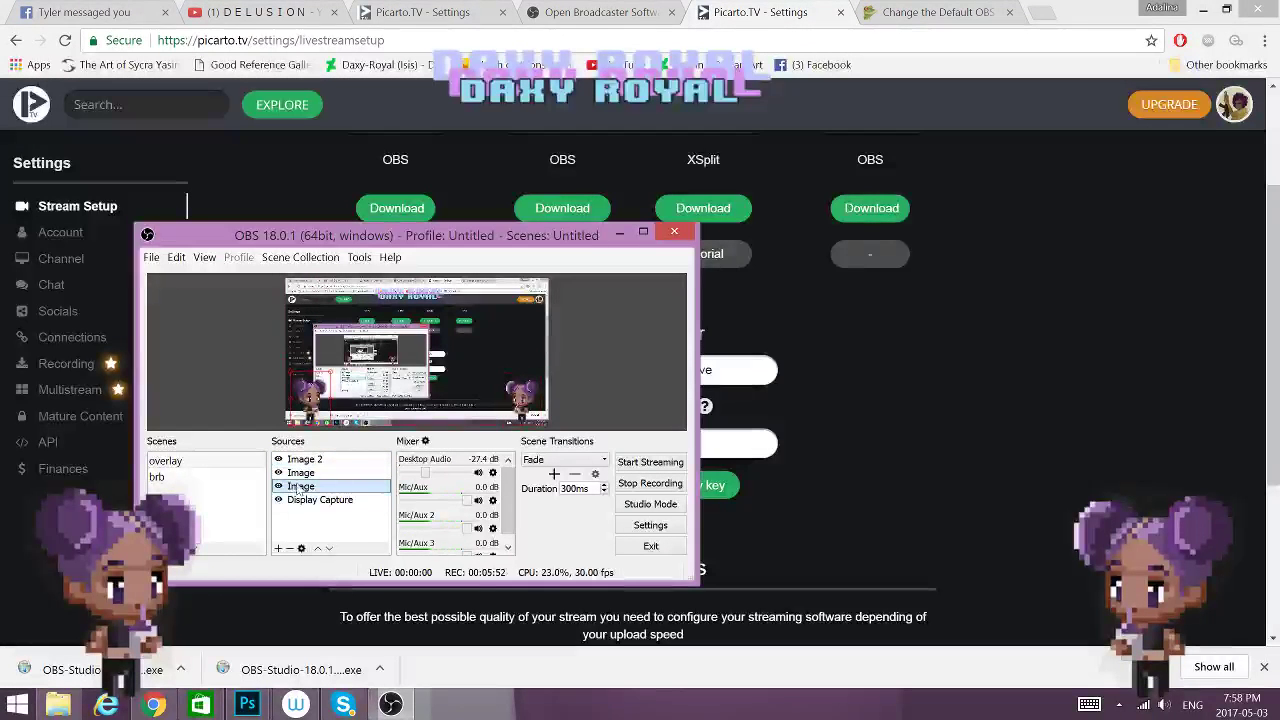
{"action": "left_click", "coordinate": [300, 473]}
{"action": "left_click", "coordinate": [303, 459]}
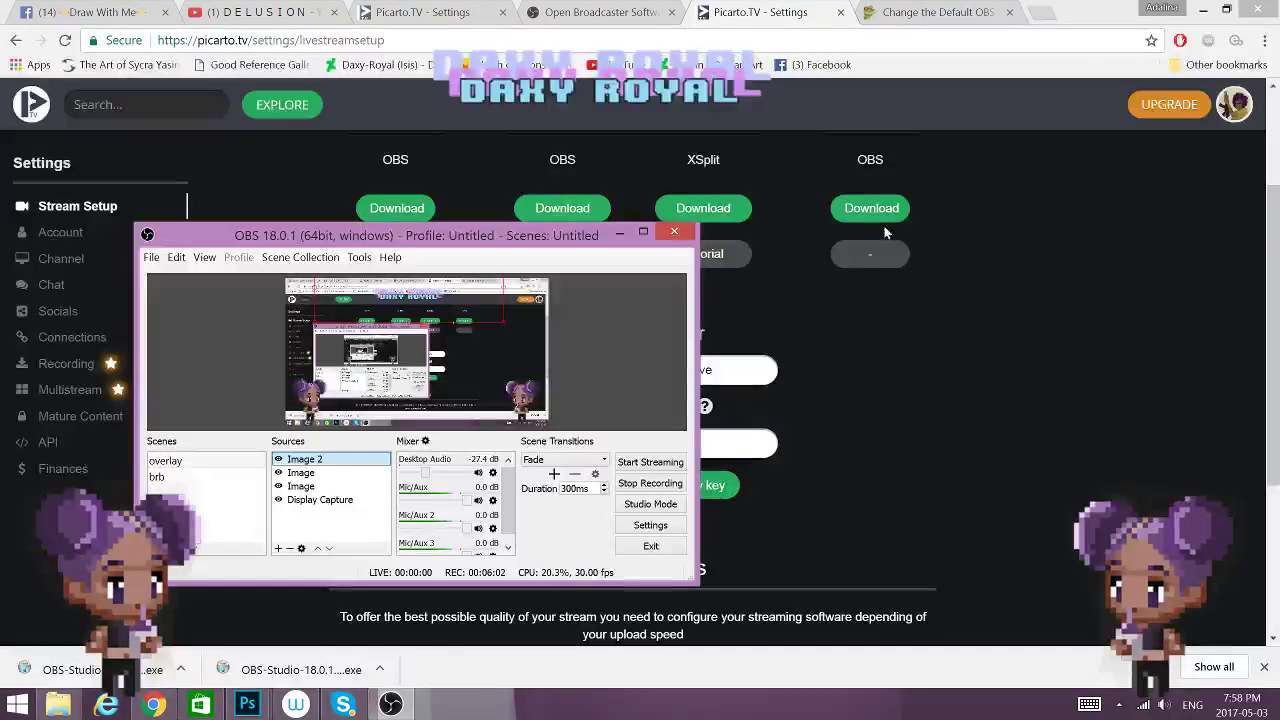
View your Picarto channel page showing STREAM OFFLINE, then return to OBS Studio
{"action": "left_click", "coordinate": [1234, 104]}
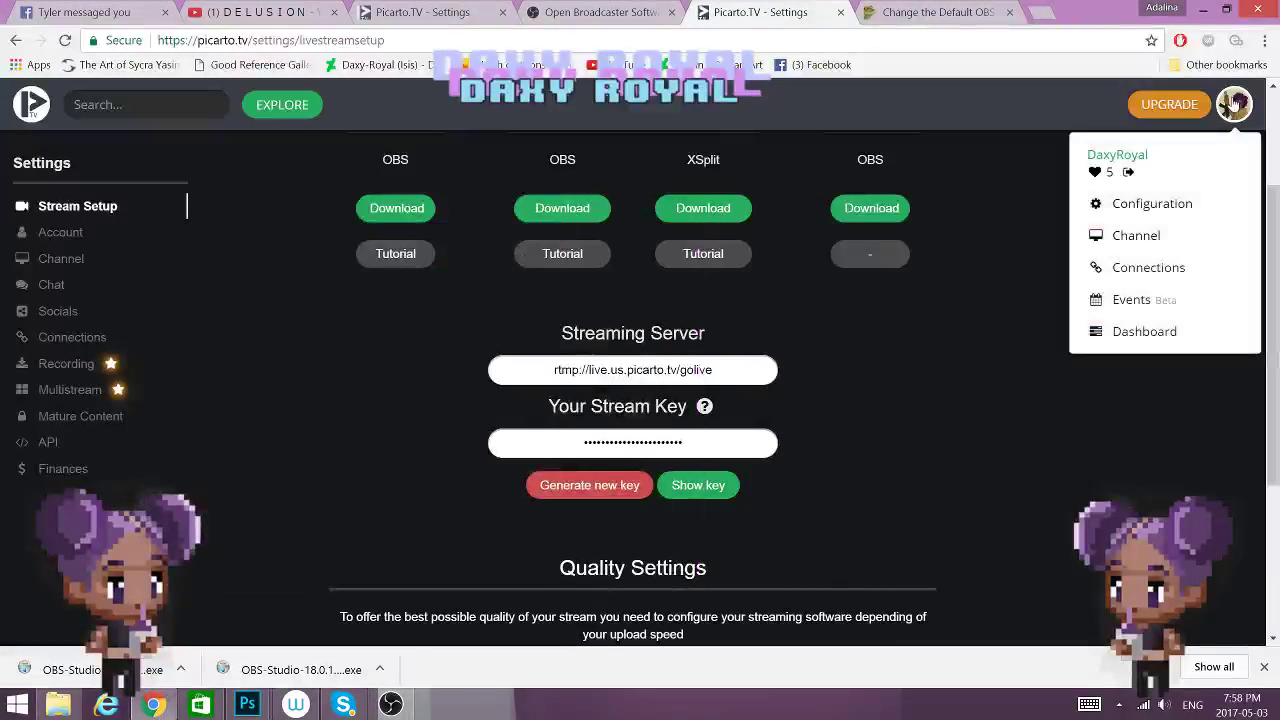
{"action": "left_click", "coordinate": [1136, 236]}
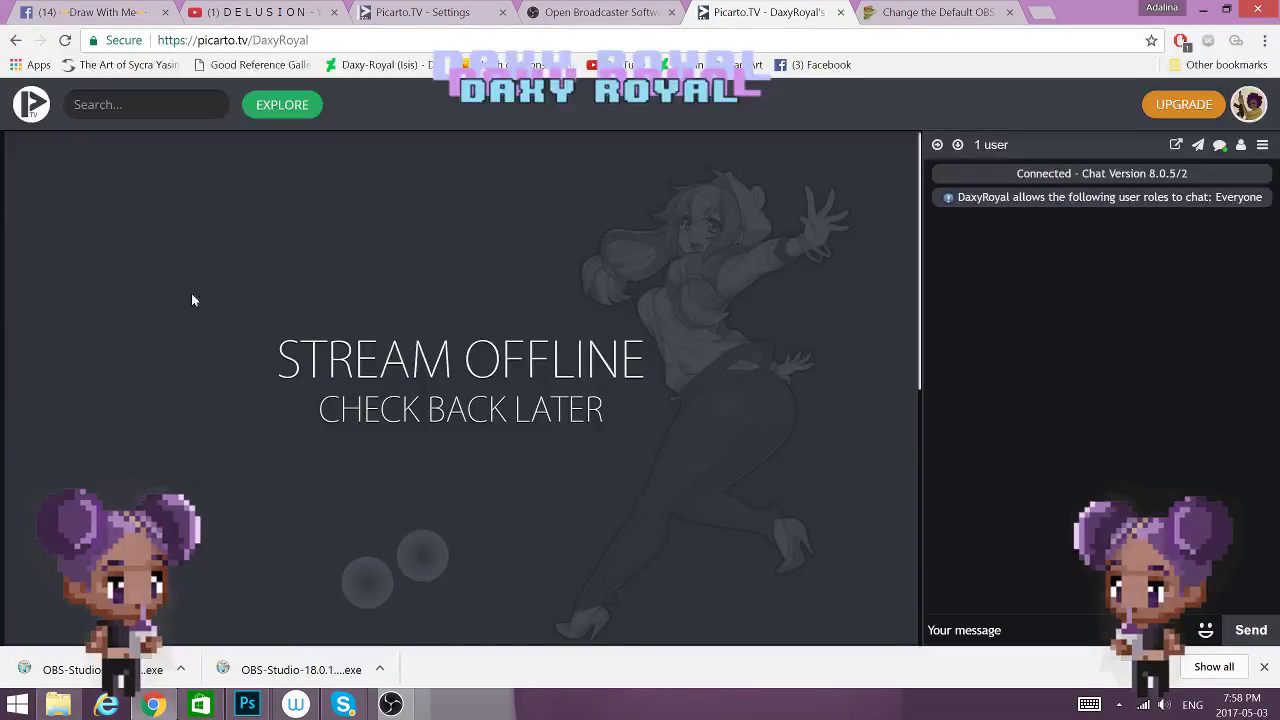
{"action": "right_click", "coordinate": [246, 325]}
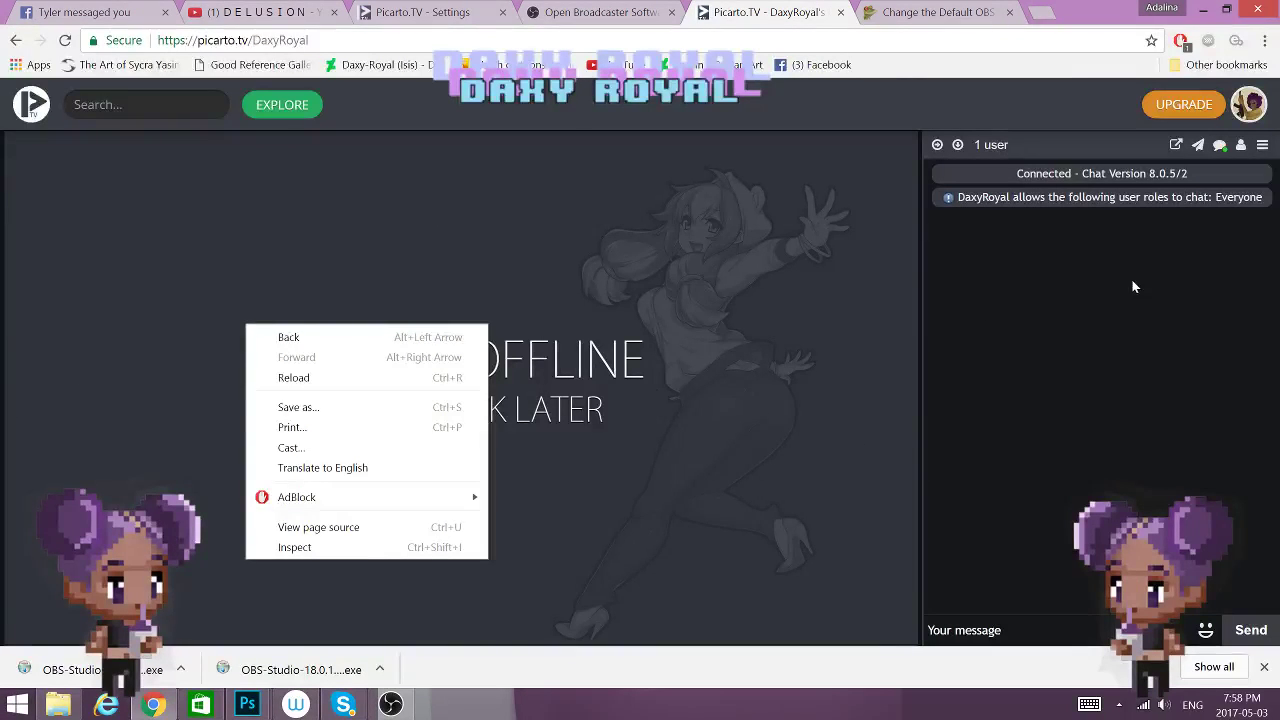
{"action": "left_click", "coordinate": [932, 313]}
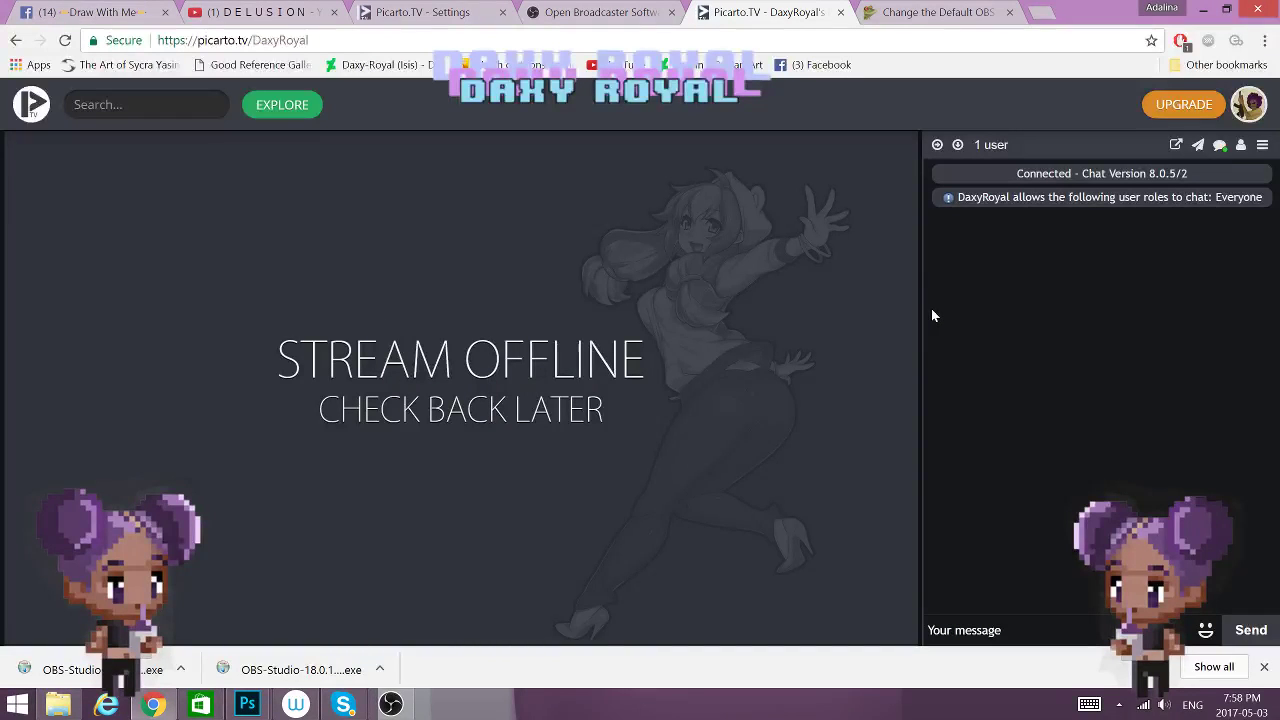
{"action": "left_click", "coordinate": [390, 704]}
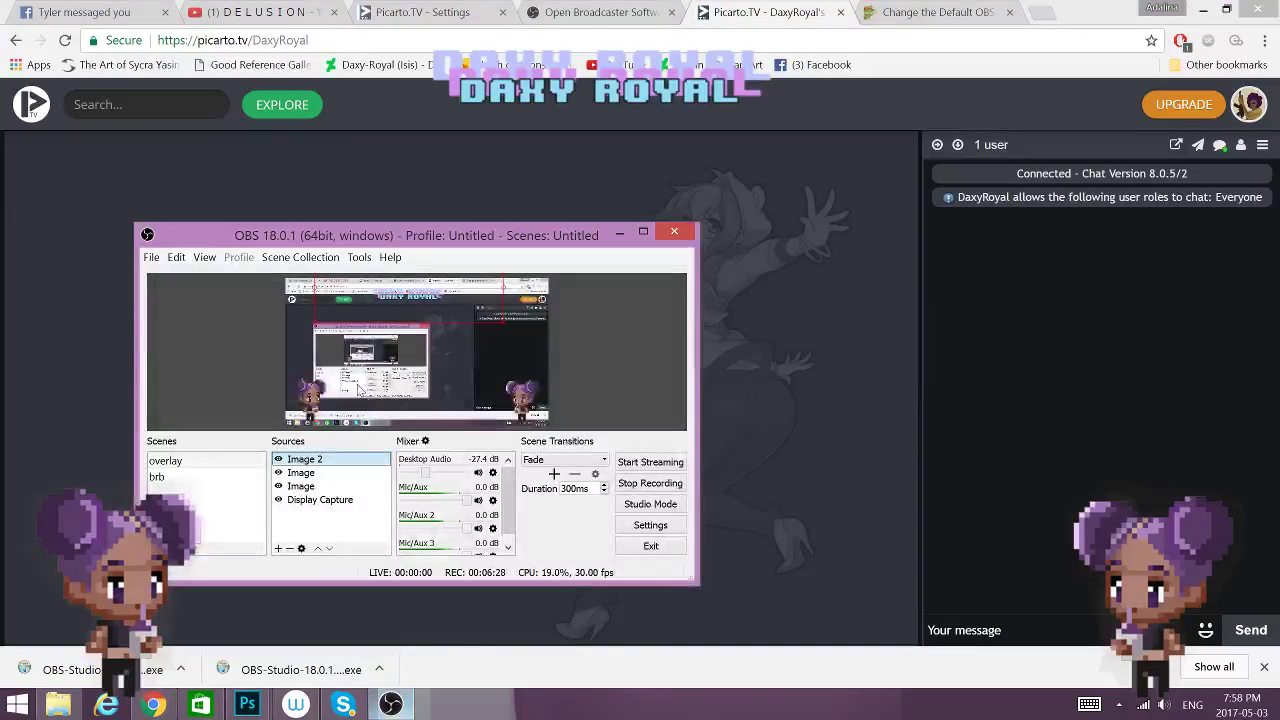